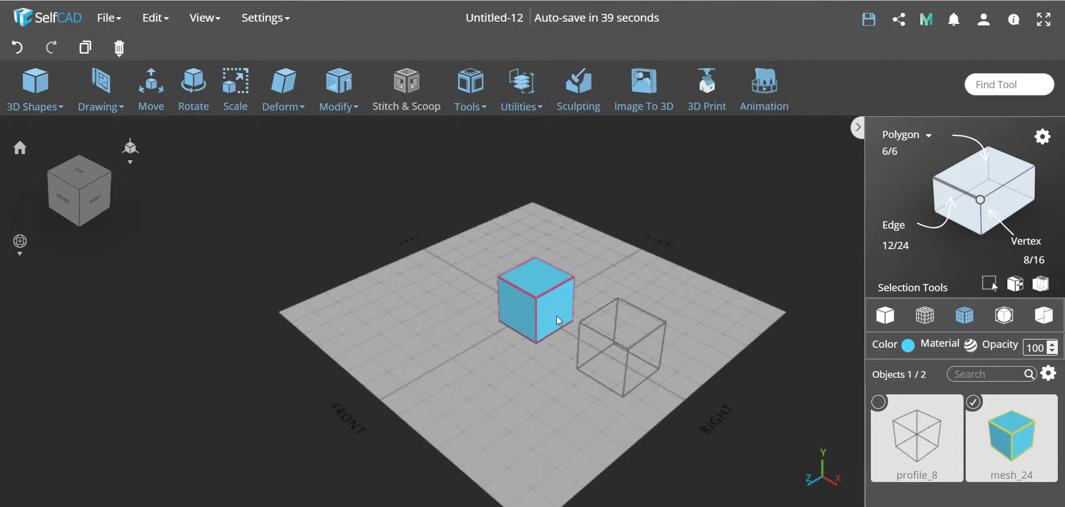
# - Preview Round Object on the cube with the Catmull Clark method kept
pyautogui.click(340, 95)
pyautogui.click(369, 284)
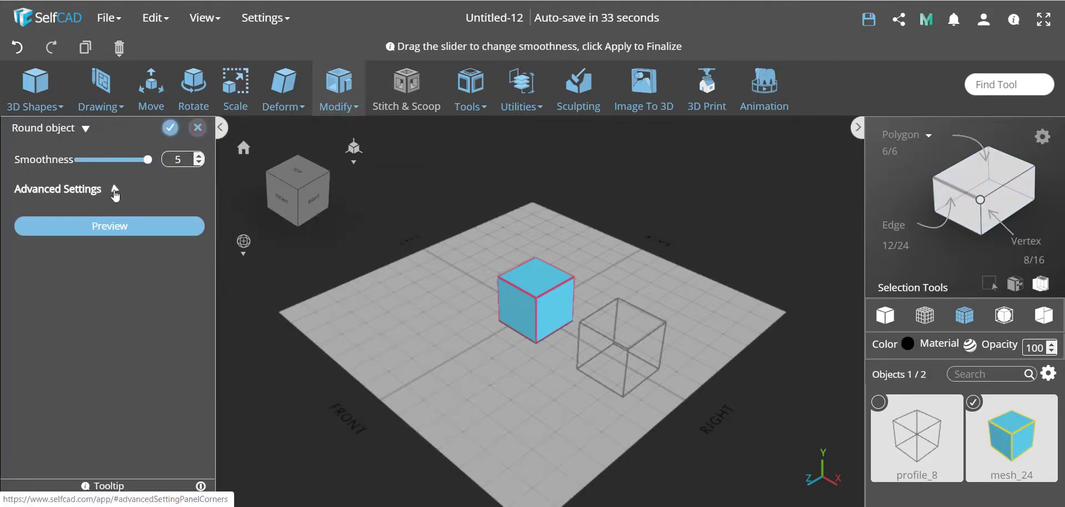
pyautogui.click(115, 190)
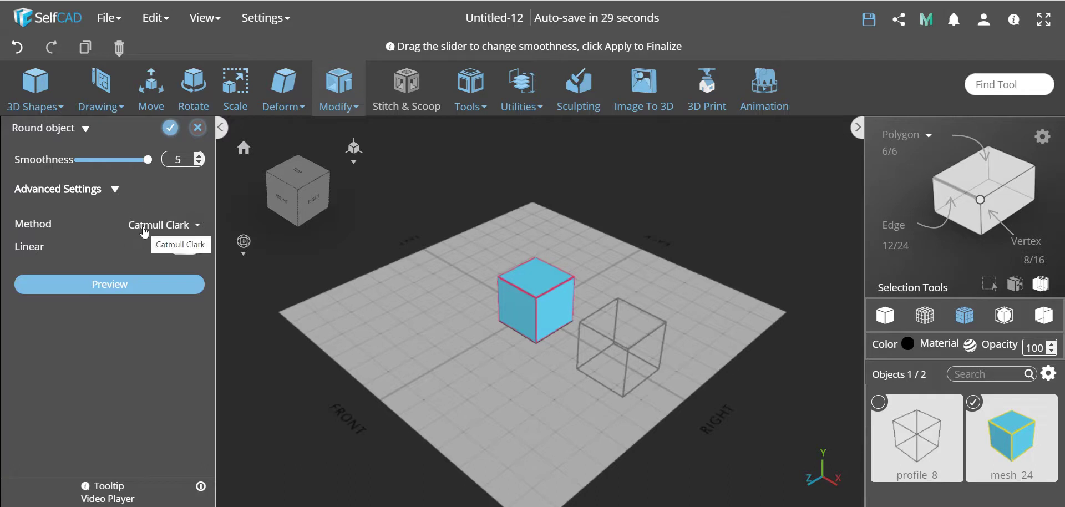
pyautogui.click(142, 232)
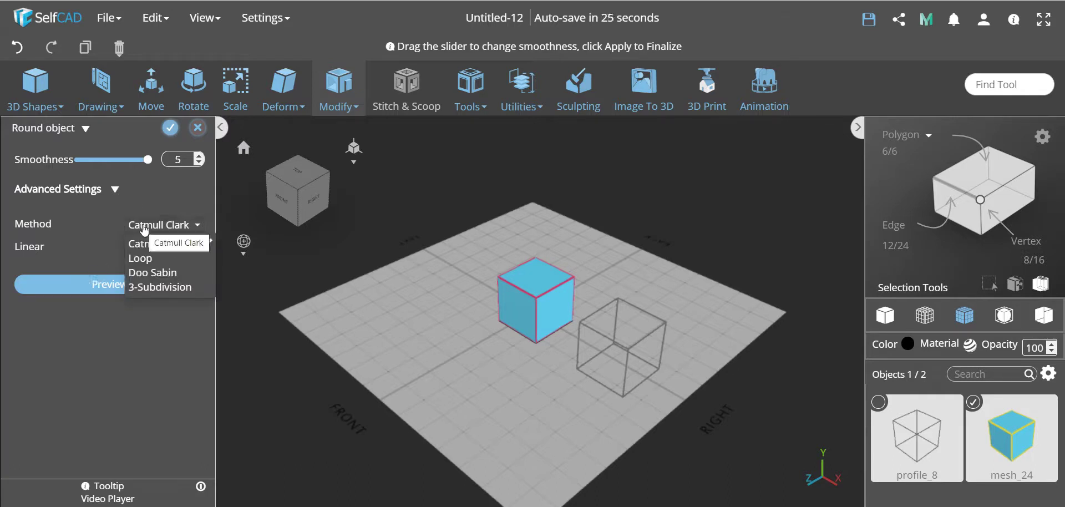
pyautogui.click(144, 230)
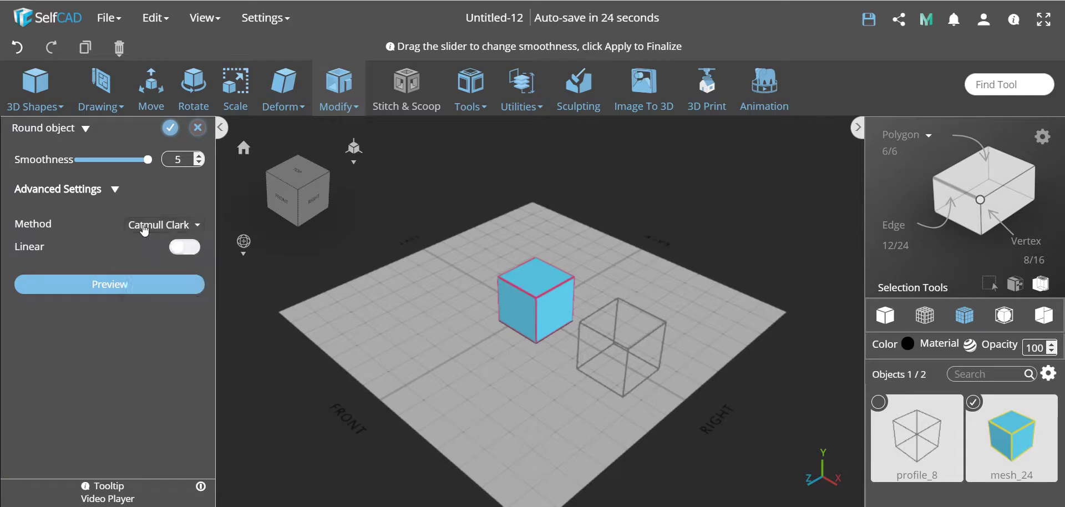
pyautogui.click(95, 286)
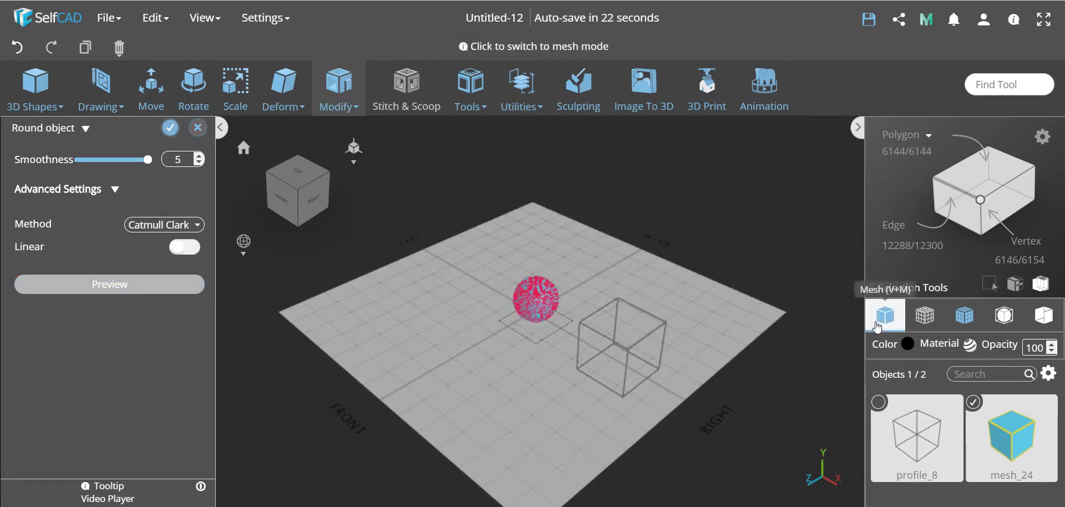
# - Inspect the 6144-polygon sphere's mesh in wireframe, then return to solid view
pyautogui.click(885, 315)
pyautogui.scroll(5, 518, 341)
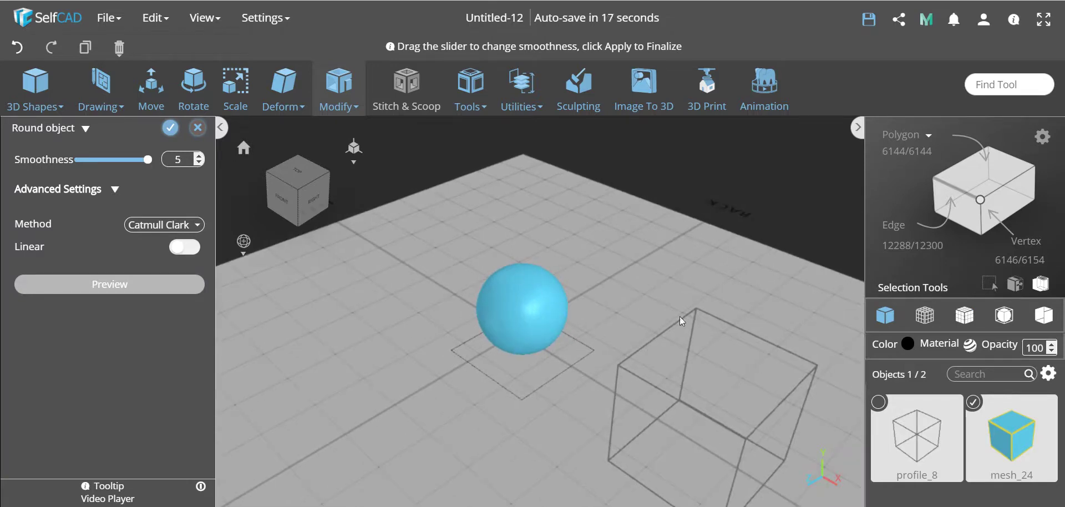
pyautogui.click(964, 315)
pyautogui.scroll(10, 542, 319)
pyautogui.scroll(2, 542, 318)
pyautogui.scroll(-5, 468, 337)
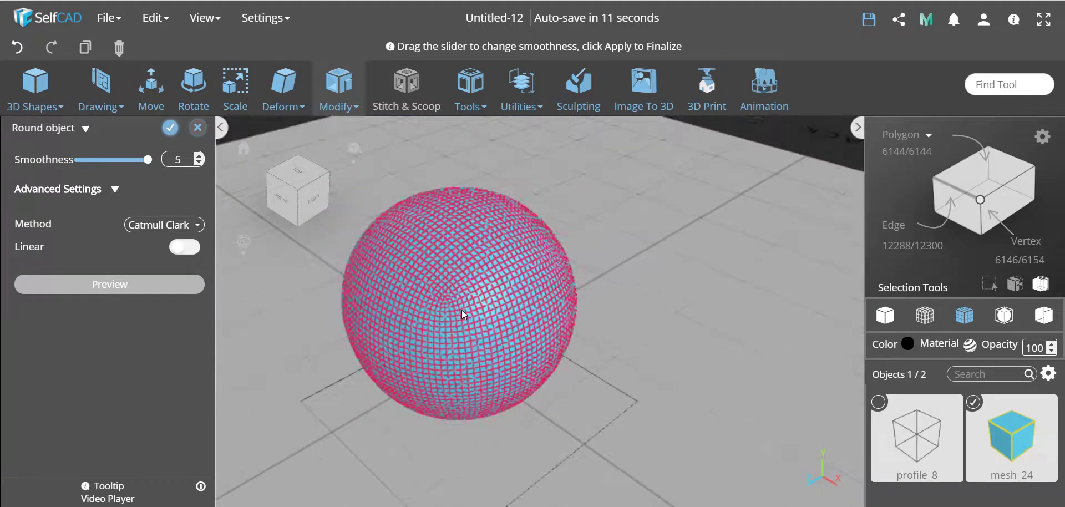
pyautogui.scroll(4, 447, 268)
pyautogui.scroll(1, 447, 269)
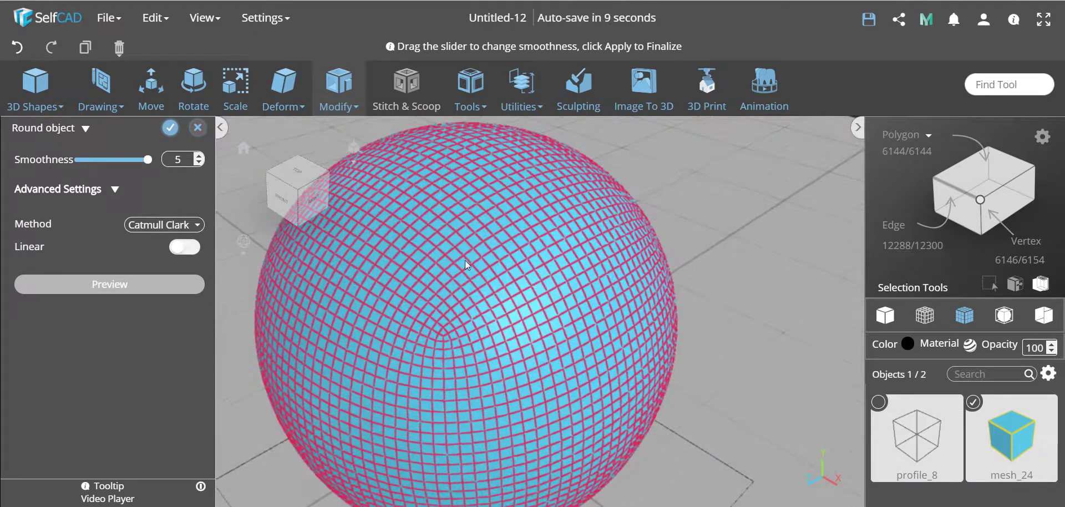
pyautogui.scroll(-8, 538, 356)
pyautogui.scroll(-2, 538, 356)
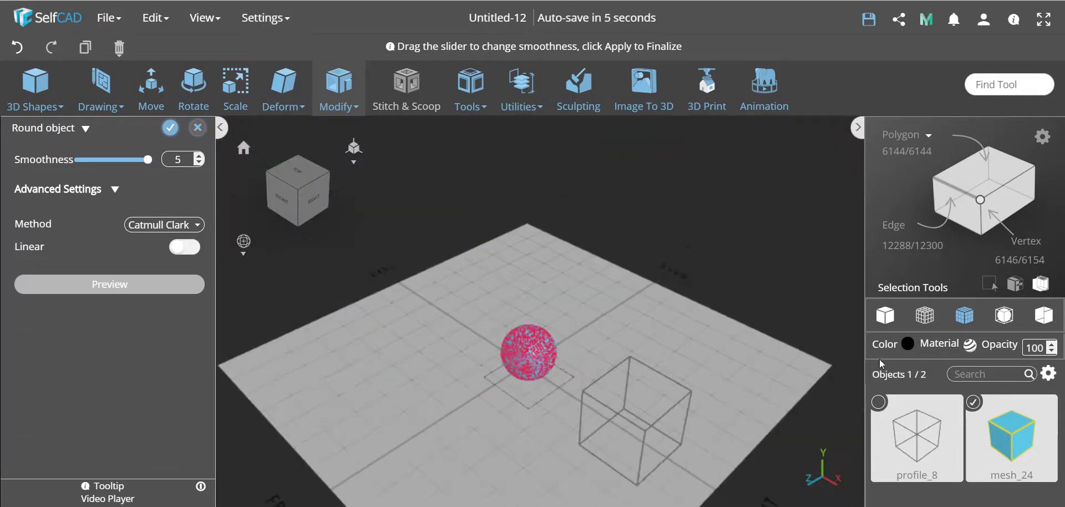
pyautogui.click(885, 315)
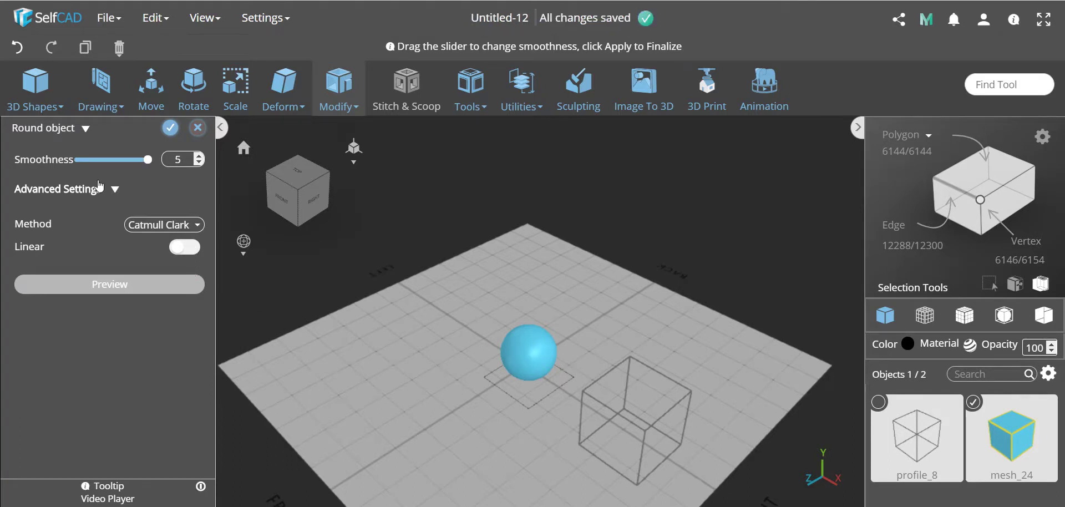
# - Set smoothness 2 with Linear on and view the cube's 96-polygon wireframe grid
pyautogui.click(93, 160)
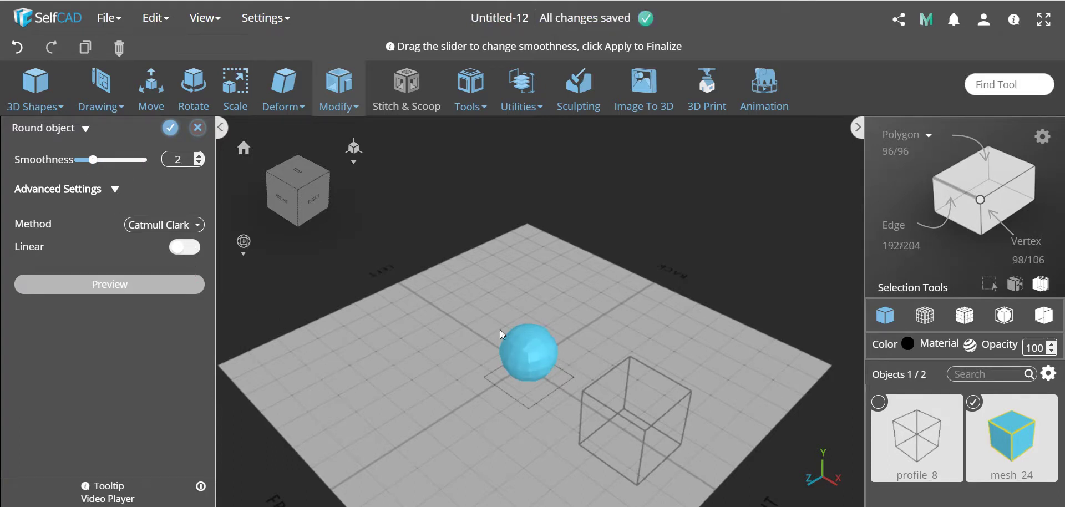
pyautogui.scroll(4, 531, 357)
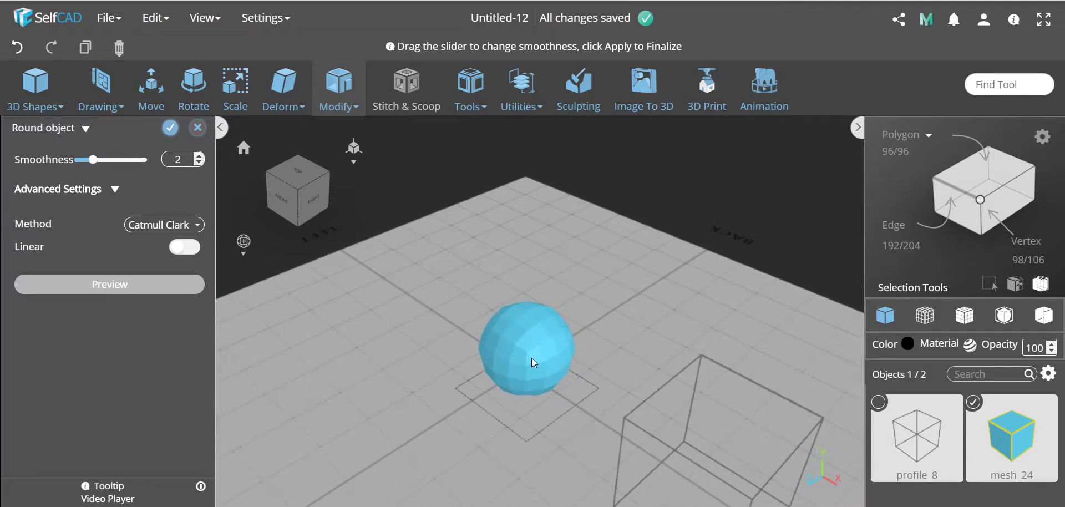
pyautogui.scroll(-1, 505, 287)
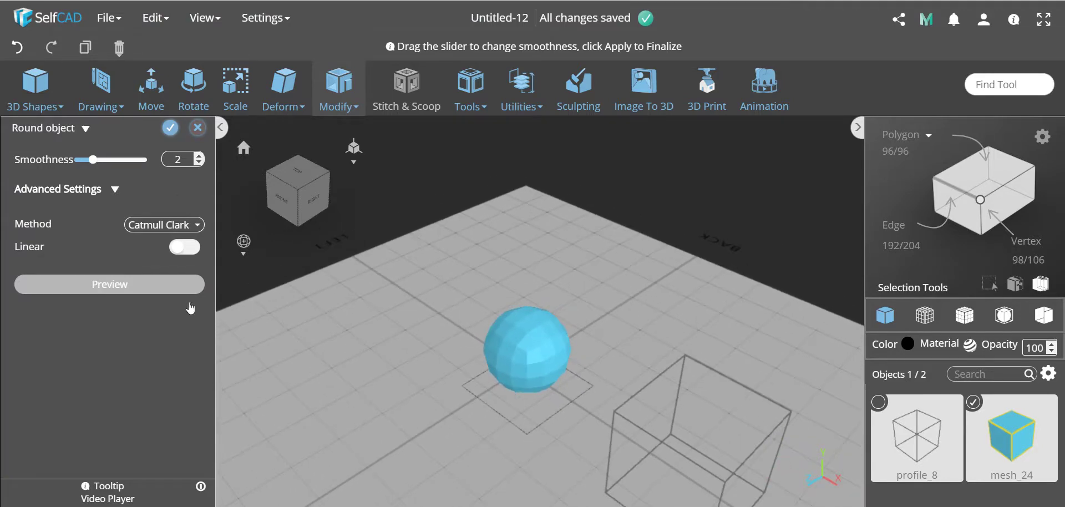
pyautogui.click(188, 248)
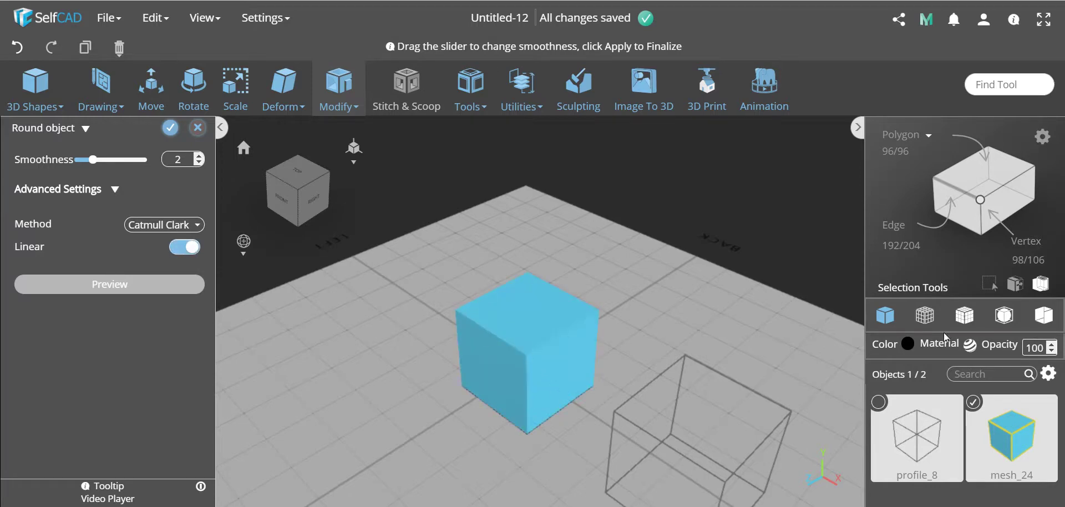
pyautogui.click(965, 315)
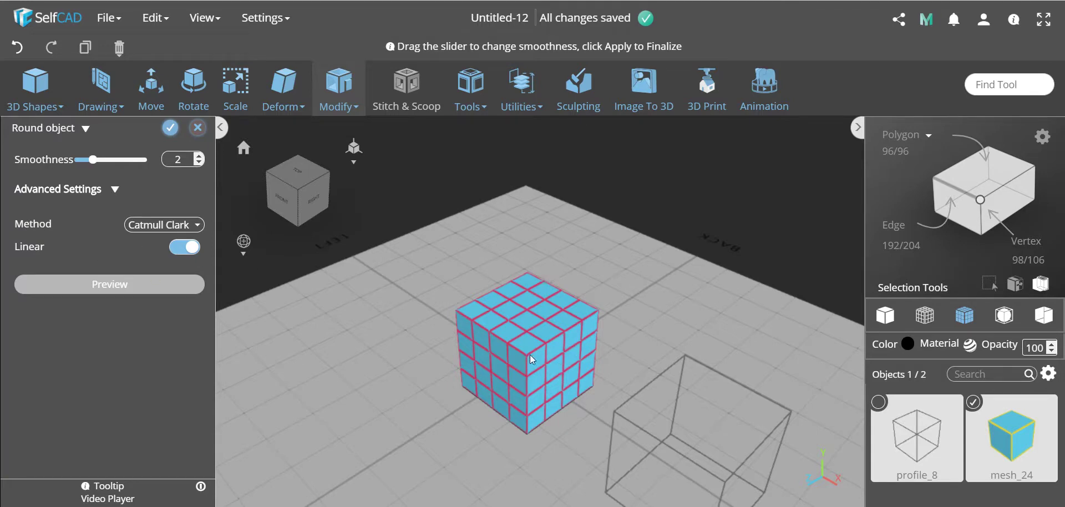
pyautogui.click(156, 228)
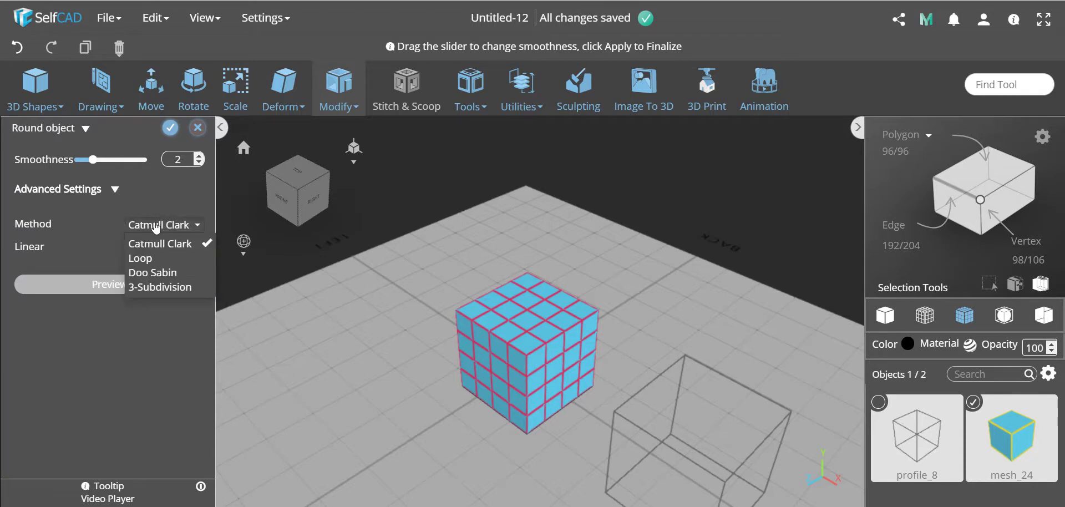
pyautogui.click(150, 259)
pyautogui.click(180, 232)
pyautogui.click(180, 271)
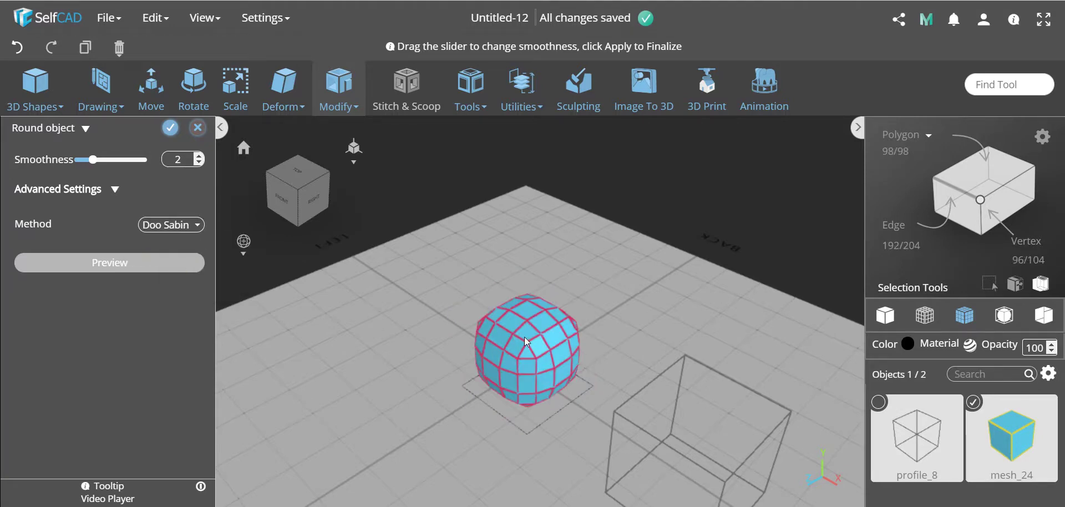
pyautogui.click(194, 226)
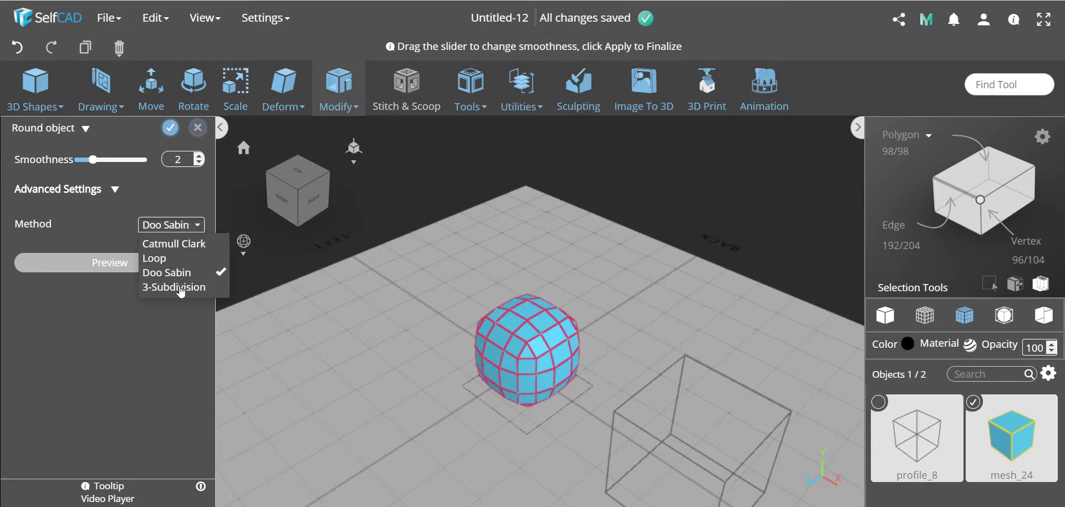
pyautogui.click(177, 287)
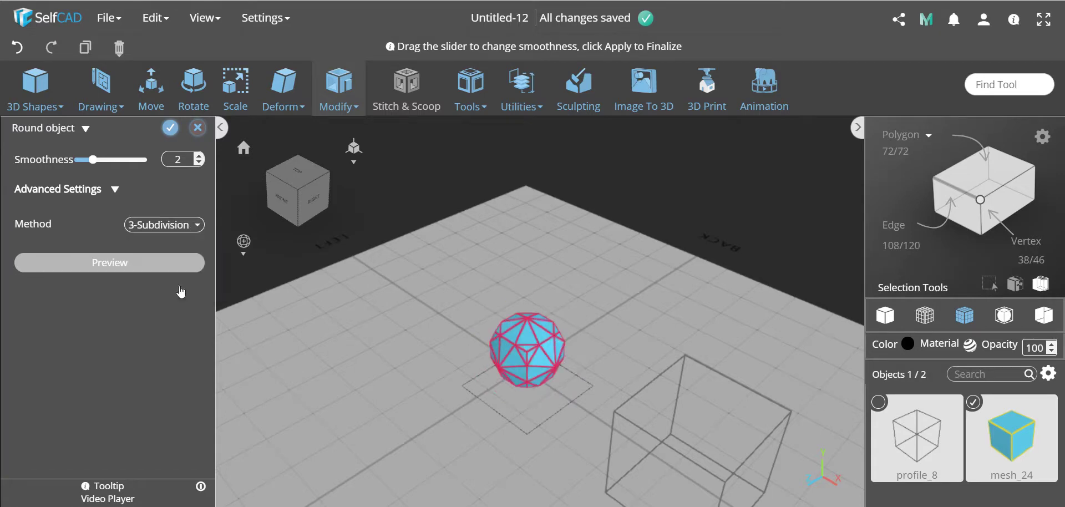
pyautogui.click(197, 227)
pyautogui.click(195, 229)
pyautogui.click(189, 228)
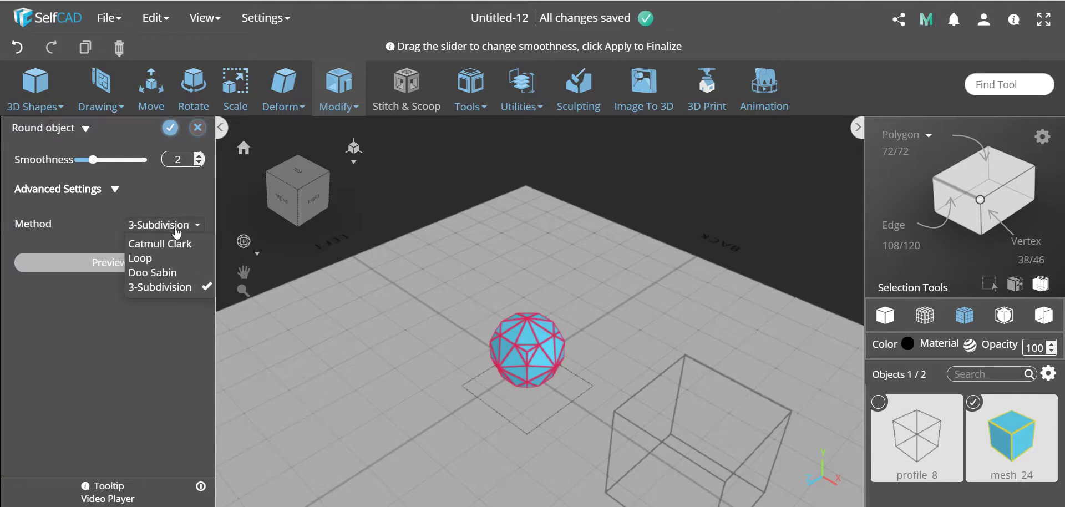
pyautogui.click(194, 223)
pyautogui.click(185, 226)
pyautogui.click(178, 244)
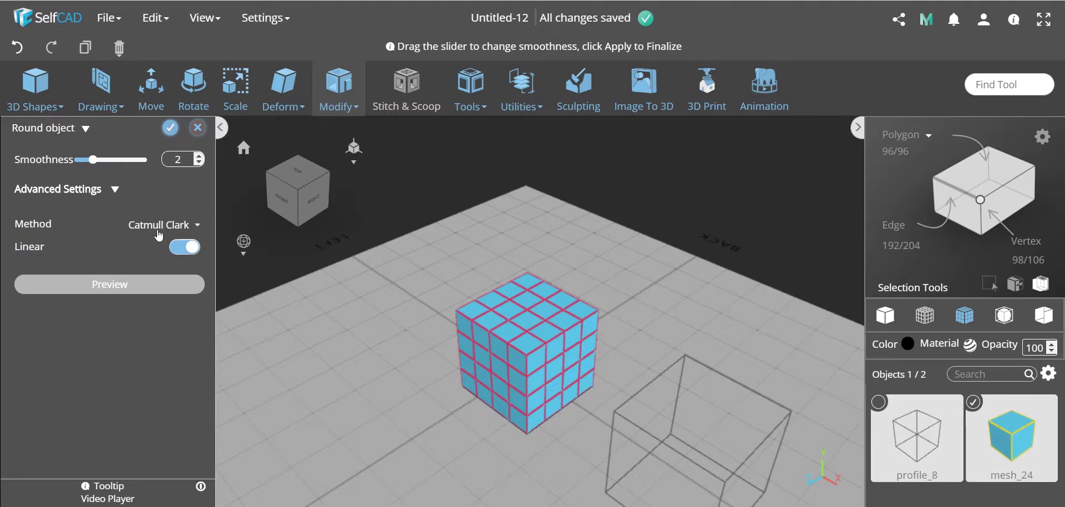
pyautogui.click(183, 248)
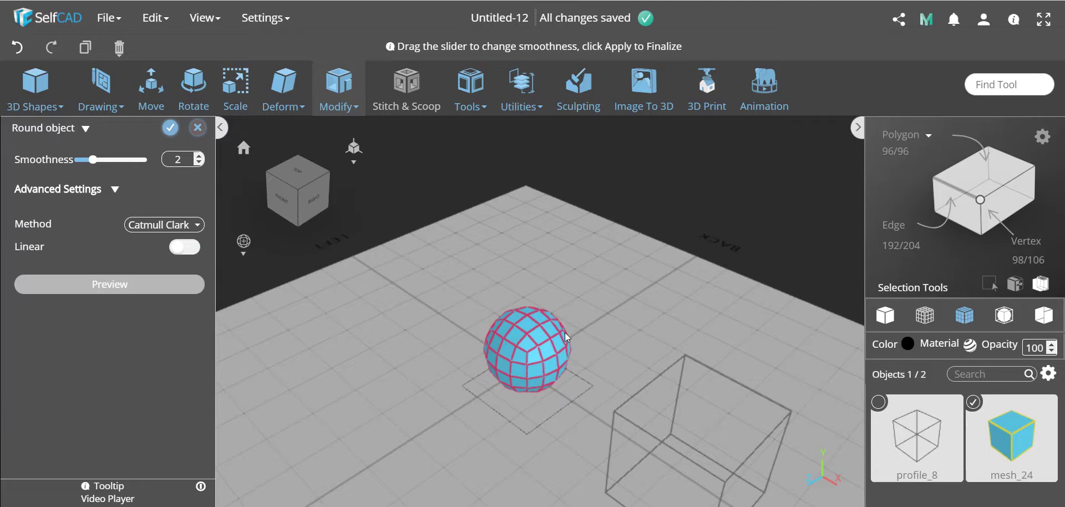
pyautogui.click(194, 254)
# - Apply the linear subdivision, then preview Round Object on the grid cube with Linear off
pyautogui.click(170, 128)
pyautogui.click(327, 106)
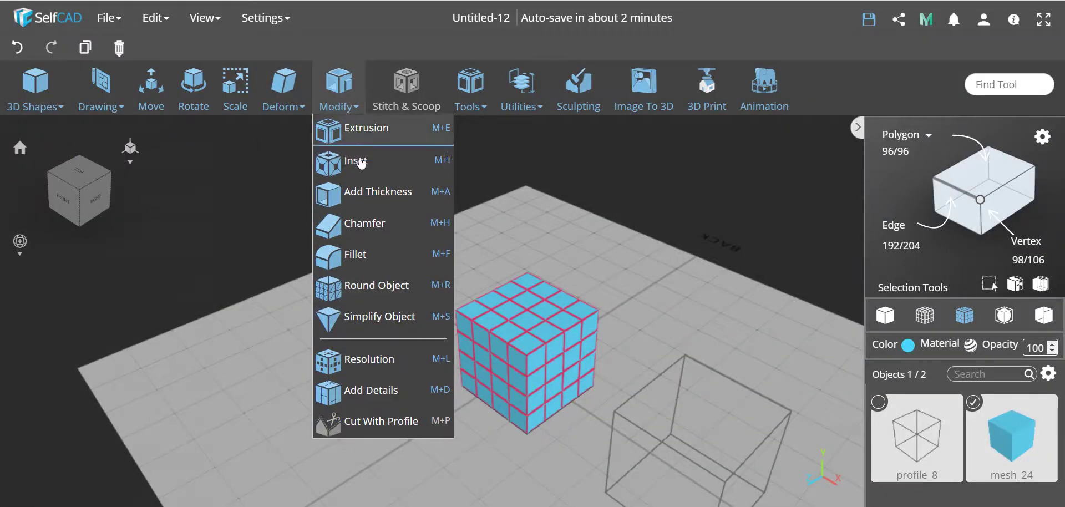
pyautogui.click(374, 285)
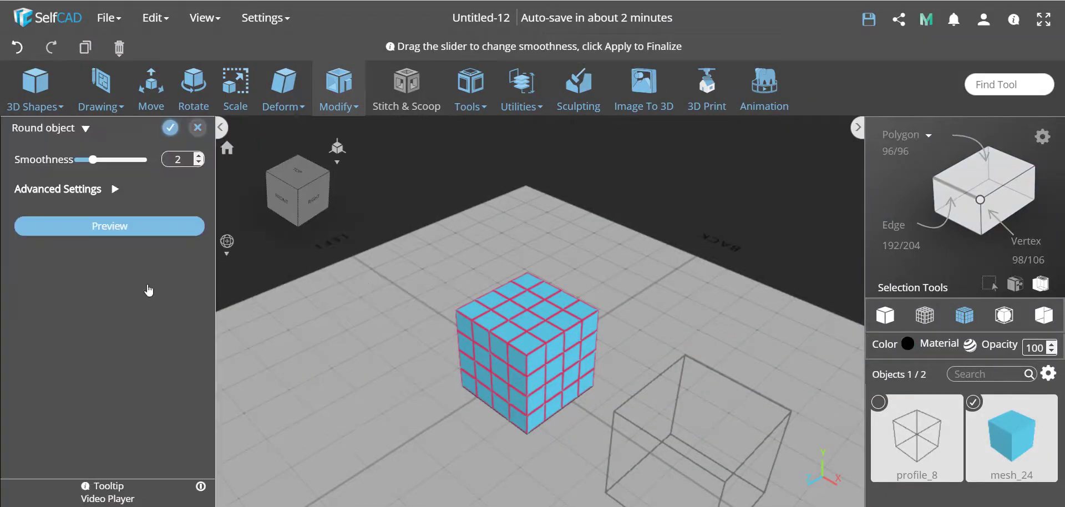
pyautogui.click(116, 190)
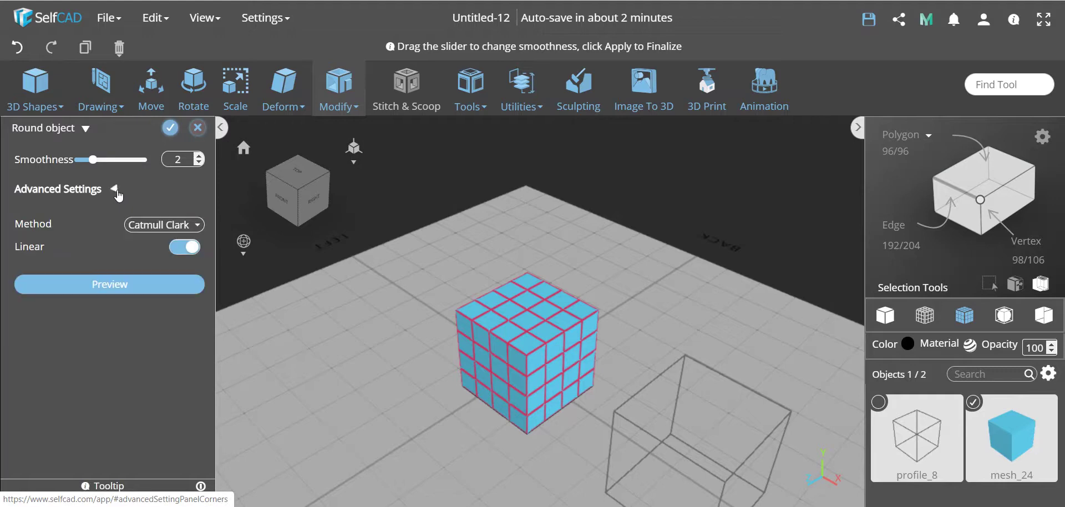
pyautogui.click(183, 248)
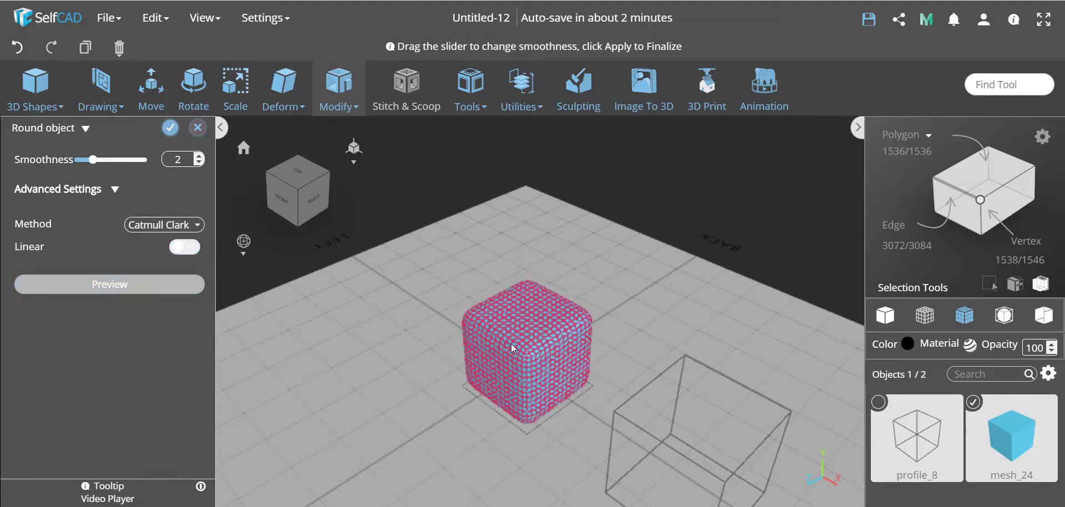
# - Compare the 1536-polygon rounded cube in solid, wireframe and mesh displays
pyautogui.scroll(2, 510, 343)
pyautogui.scroll(2, 511, 343)
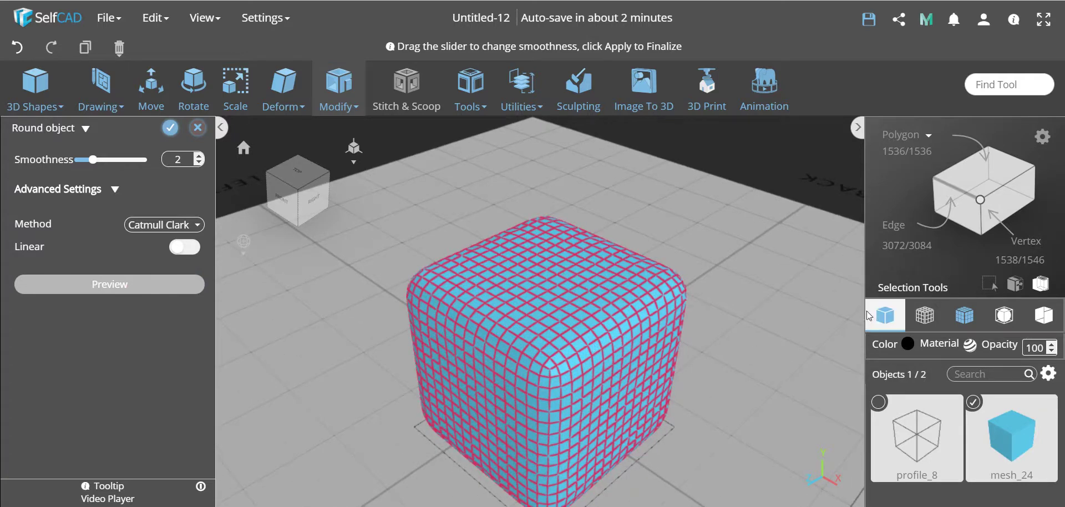
pyautogui.click(885, 315)
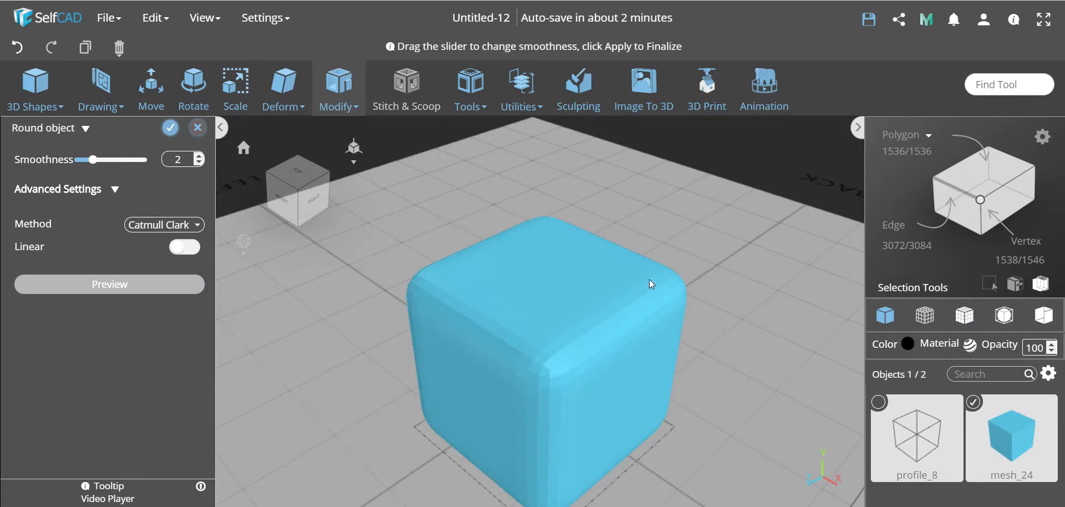
pyautogui.click(922, 322)
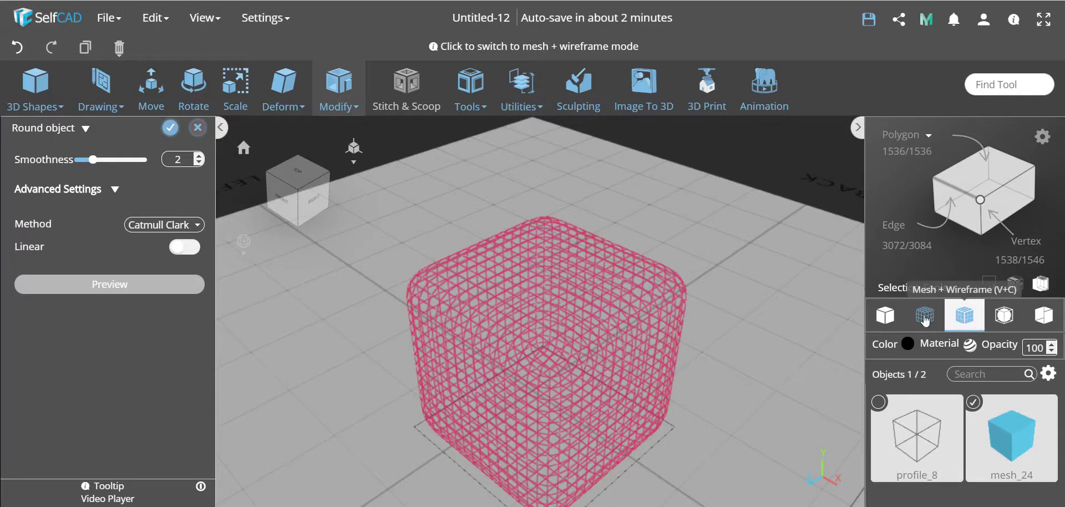
pyautogui.click(887, 317)
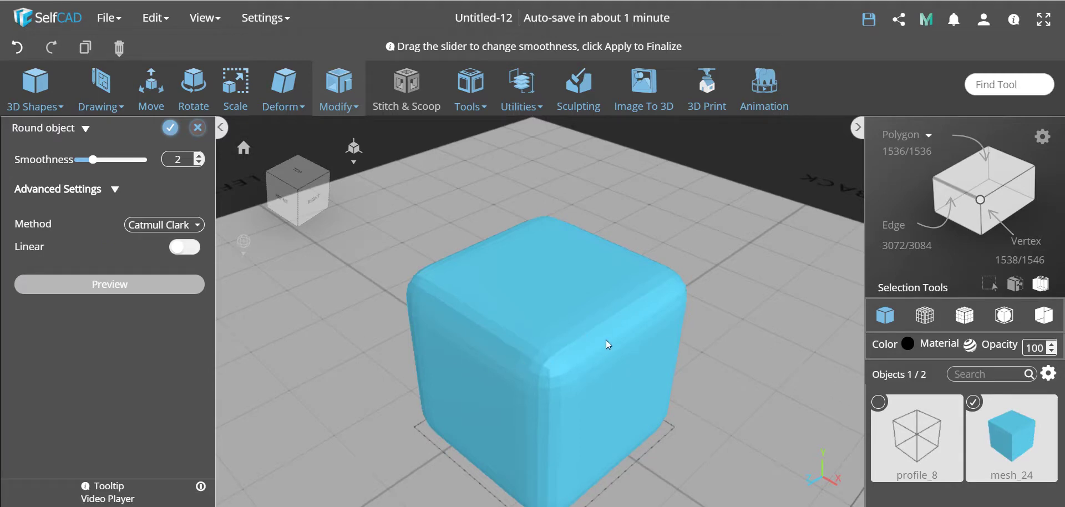
# - Discard the rounding preview and undo the cube's subdivision
pyautogui.click(197, 127)
pyautogui.click(535, 300)
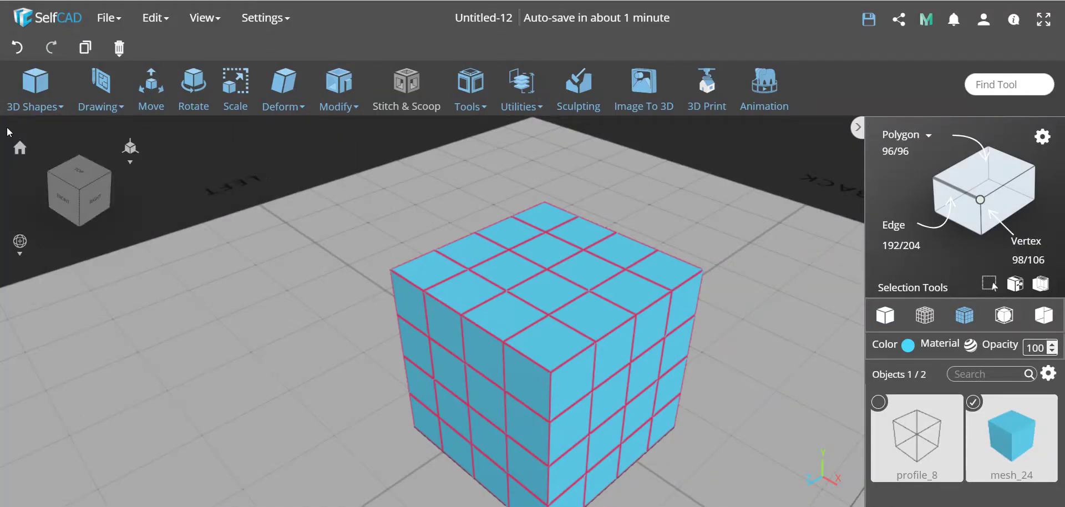
pyautogui.click(17, 47)
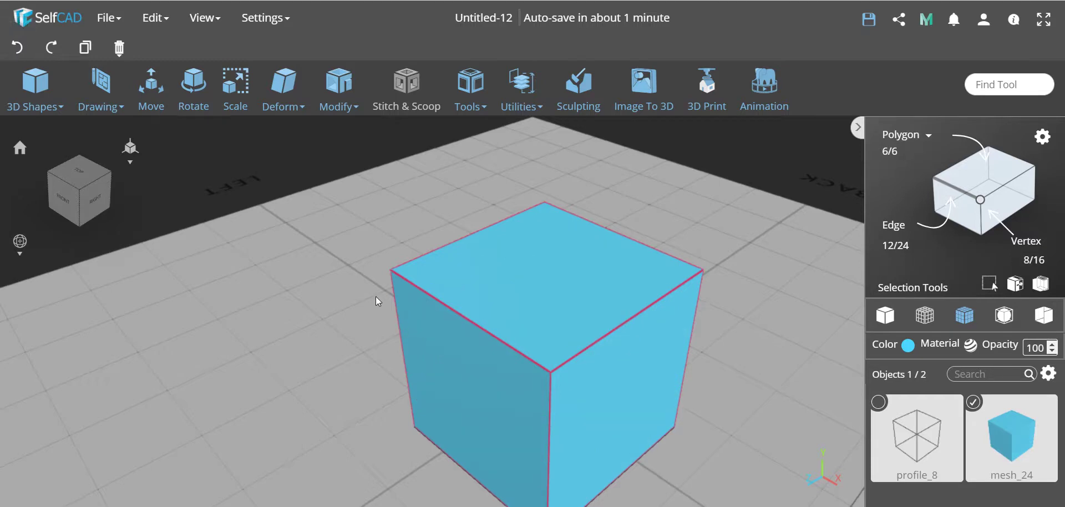
# - Set the plain cube's Resolution detail level to 2
pyautogui.click(341, 104)
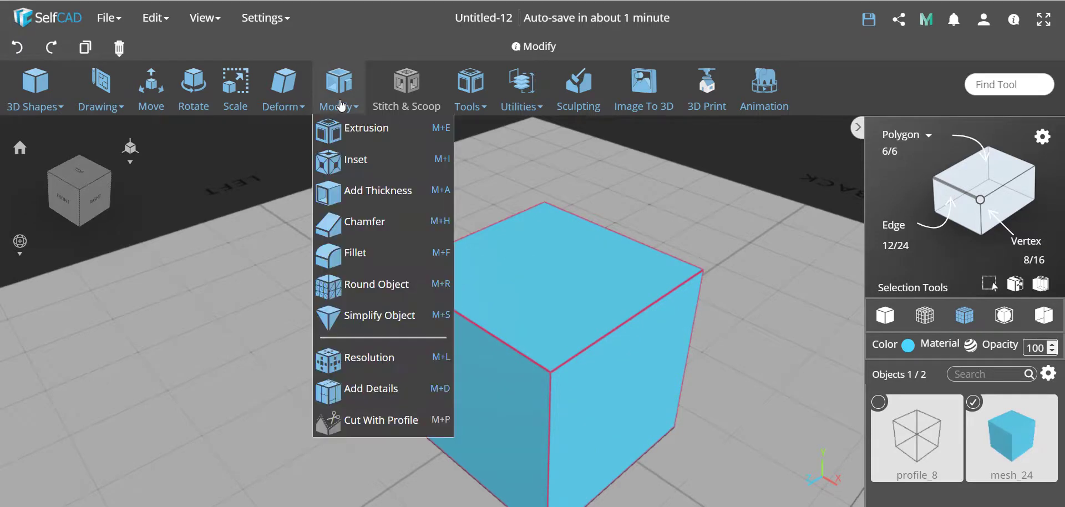
pyautogui.click(366, 357)
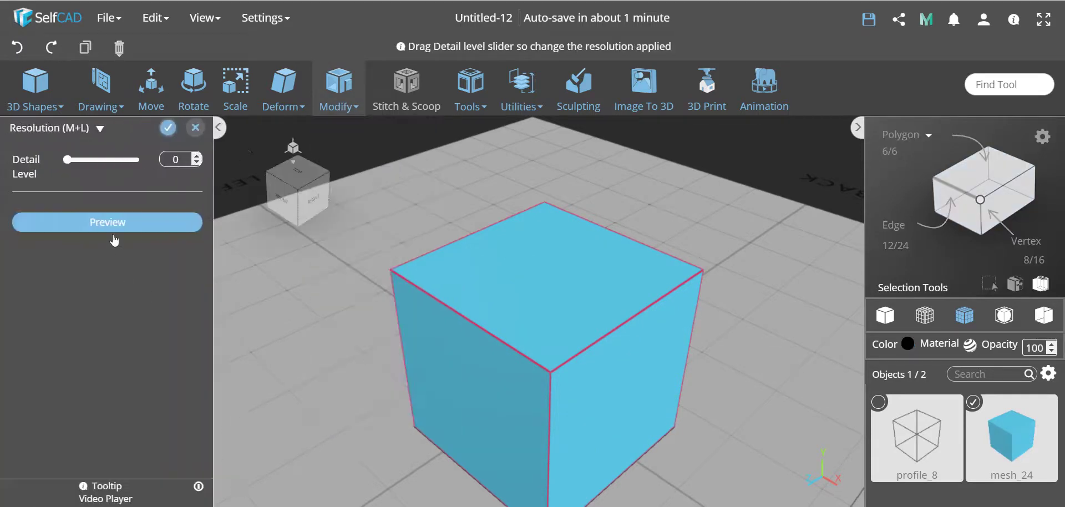
pyautogui.click(96, 161)
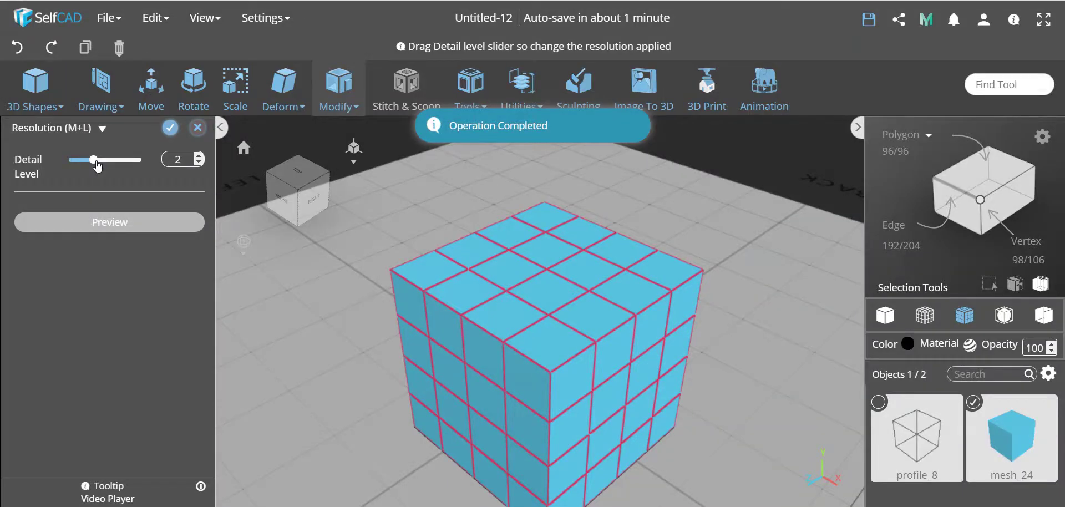
# - Apply detail level 2 resolution, then preview and discard a trial rounding of the grid cube
pyautogui.click(170, 128)
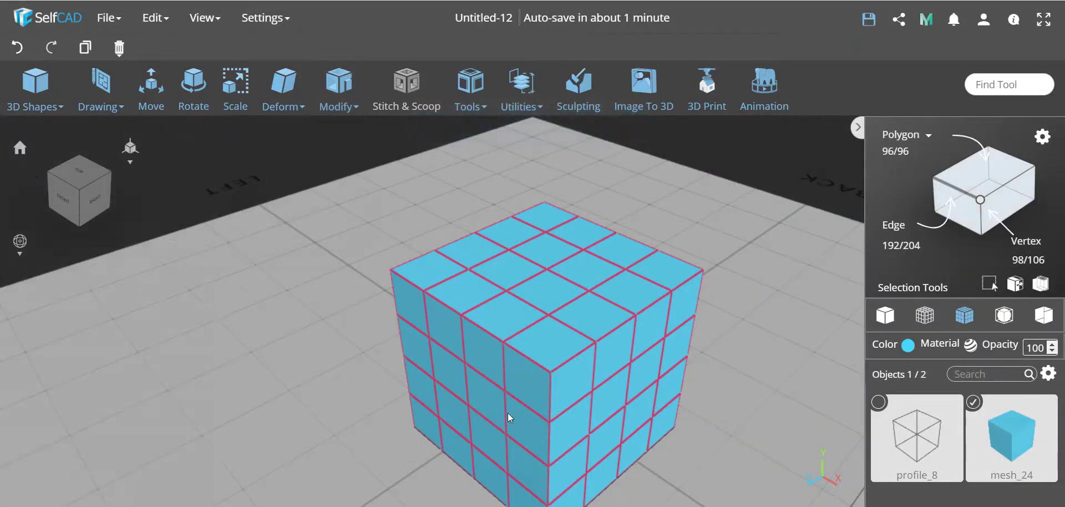
pyautogui.scroll(-2, 615, 284)
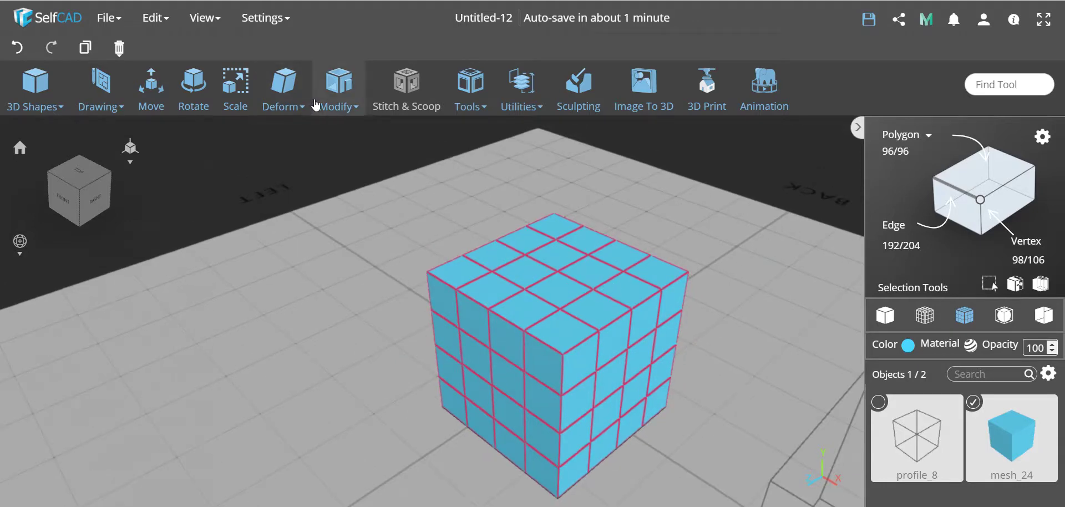
pyautogui.click(339, 89)
pyautogui.click(368, 289)
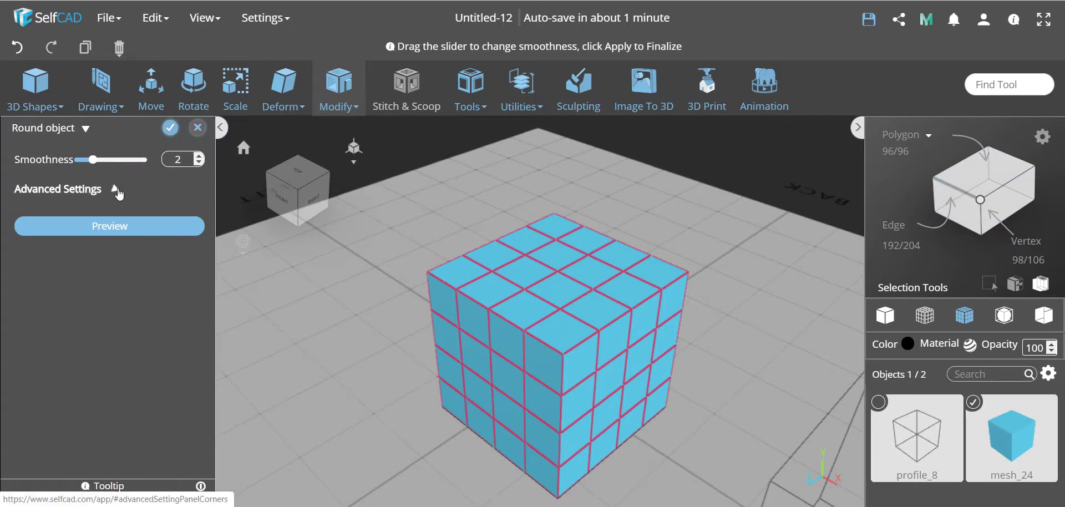
pyautogui.click(115, 189)
pyautogui.click(125, 284)
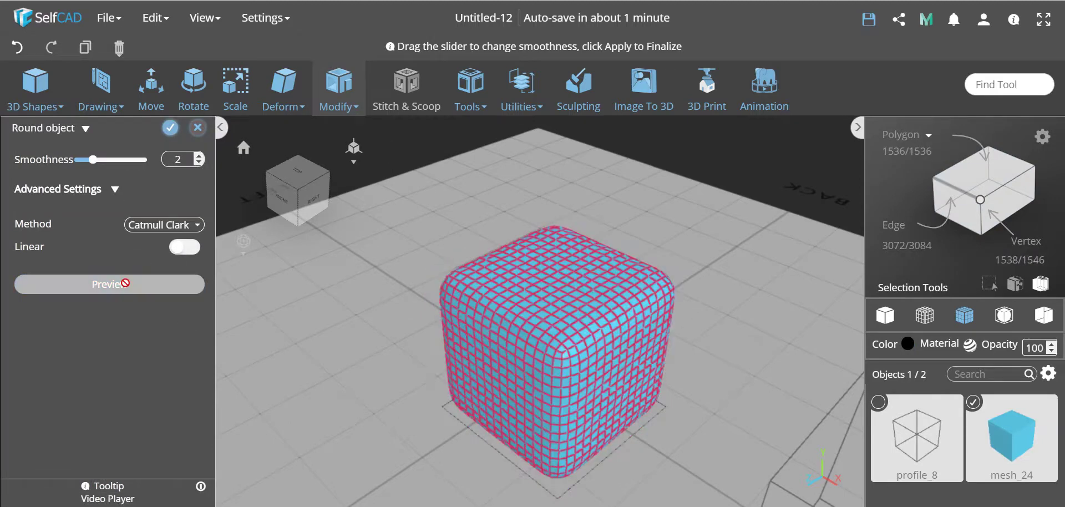
pyautogui.click(198, 128)
pyautogui.click(520, 303)
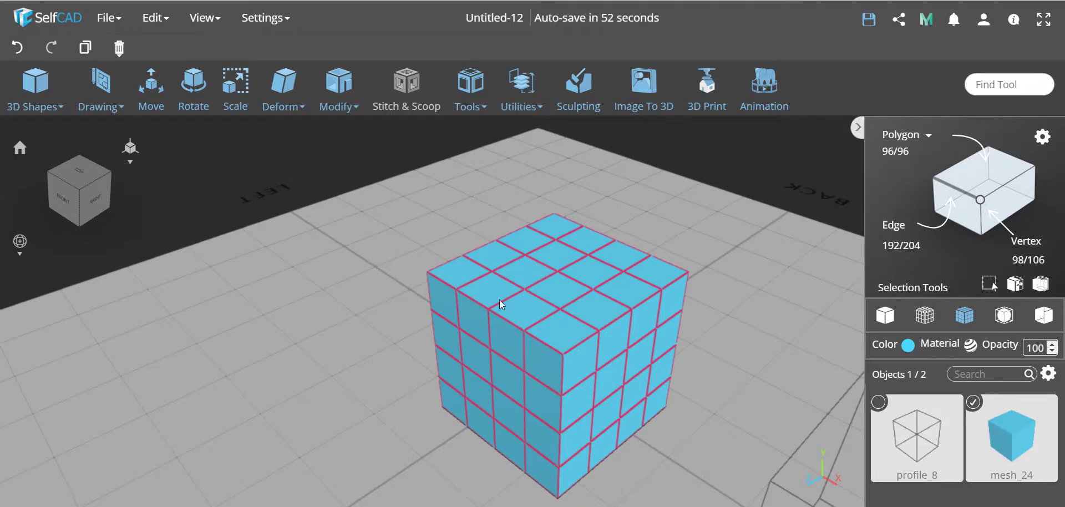
pyautogui.click(344, 111)
pyautogui.click(339, 92)
# - Undo back to a six-face cube and select one of its top edges
pyautogui.click(17, 49)
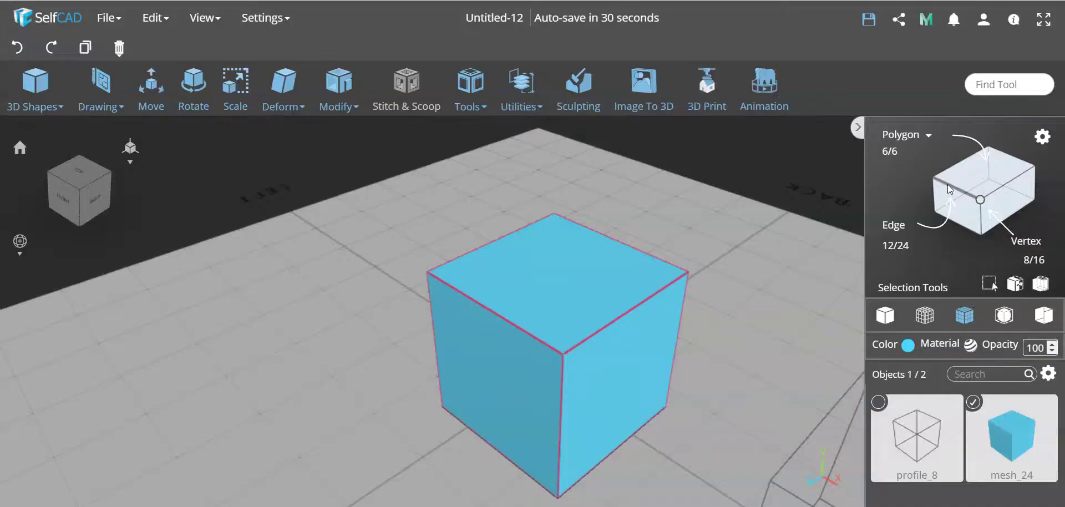
pyautogui.click(949, 189)
pyautogui.click(628, 306)
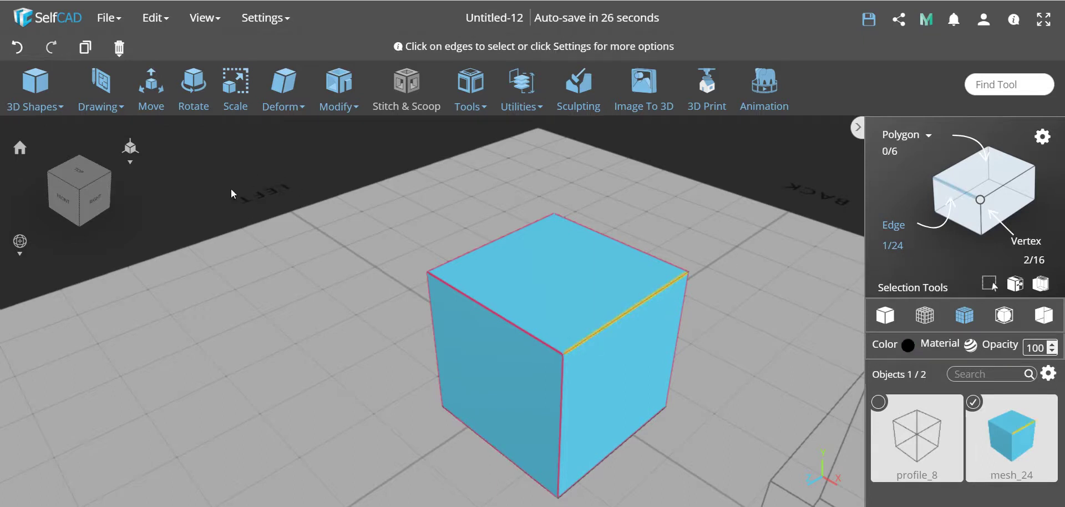
# - Move the selected edge up and to the left, forming a tall slanted wedge
pyautogui.click(151, 86)
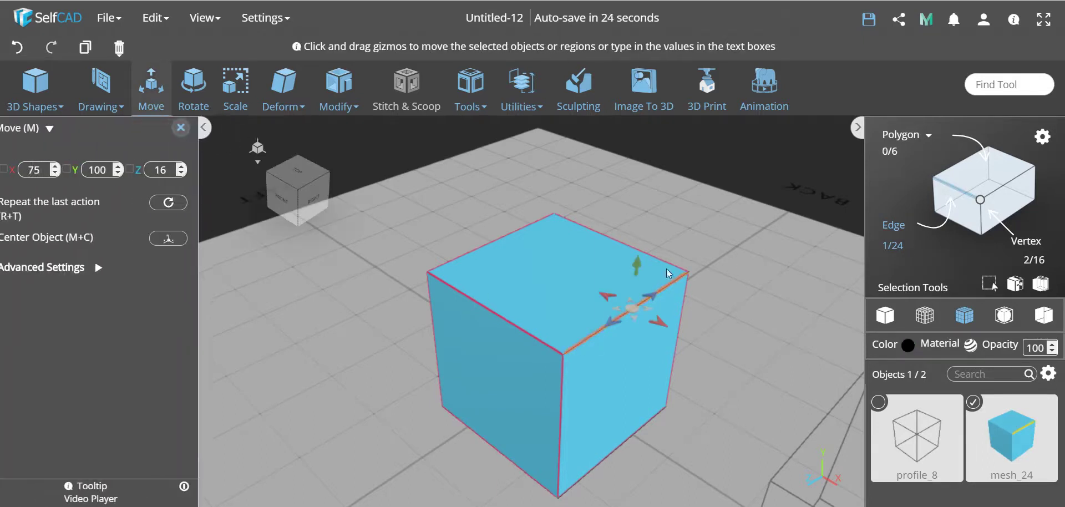
pyautogui.moveTo(639, 264); pyautogui.dragTo(642, 182)
pyautogui.moveTo(359, 394); pyautogui.dragTo(495, 392, button='right')
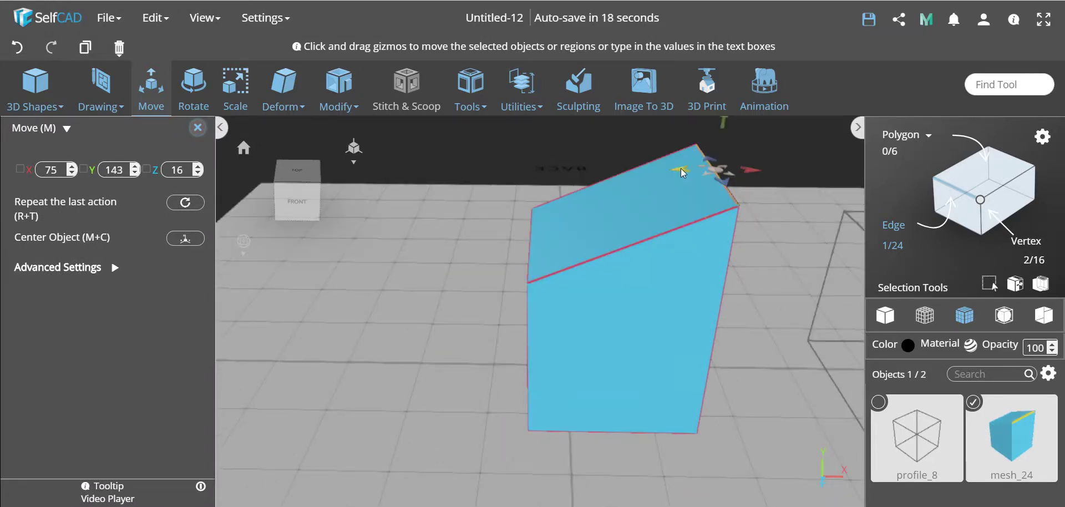
pyautogui.moveTo(681, 170); pyautogui.dragTo(525, 201)
pyautogui.moveTo(427, 316)
pyautogui.mouseDown(button='right')
pyautogui.moveTo(409, 328)
pyautogui.moveTo(444, 323)
pyautogui.mouseUp(button='right')
pyautogui.click(197, 127)
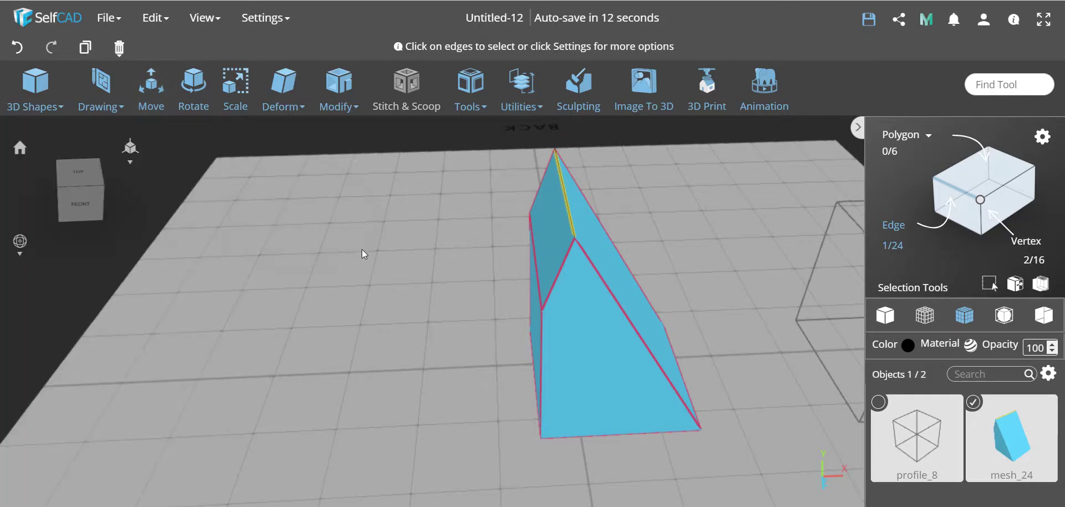
# - Select the whole deformed mesh and preview Resolution at detail level 2
pyautogui.hotkey('ctrl', 'a')
pyautogui.click(339, 89)
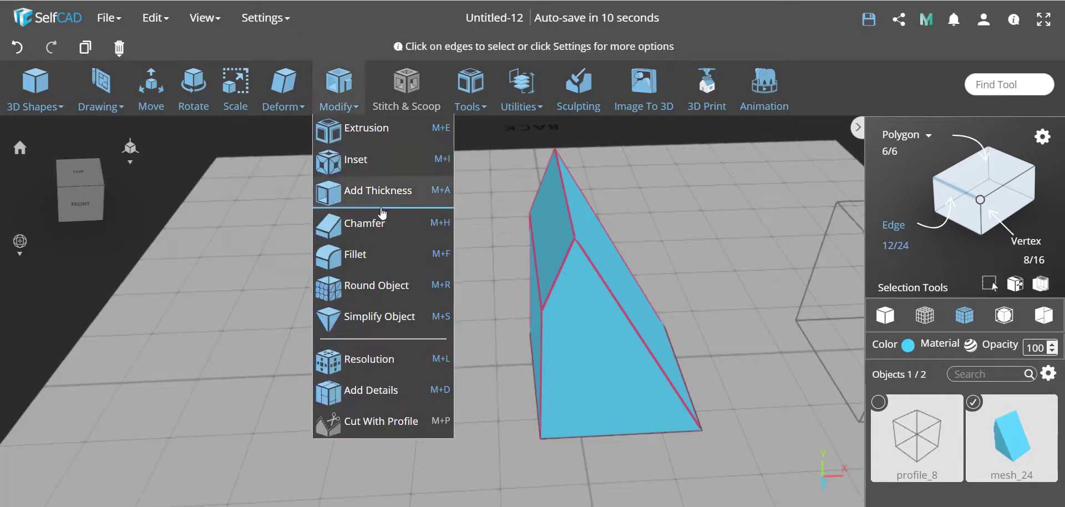
pyautogui.click(369, 358)
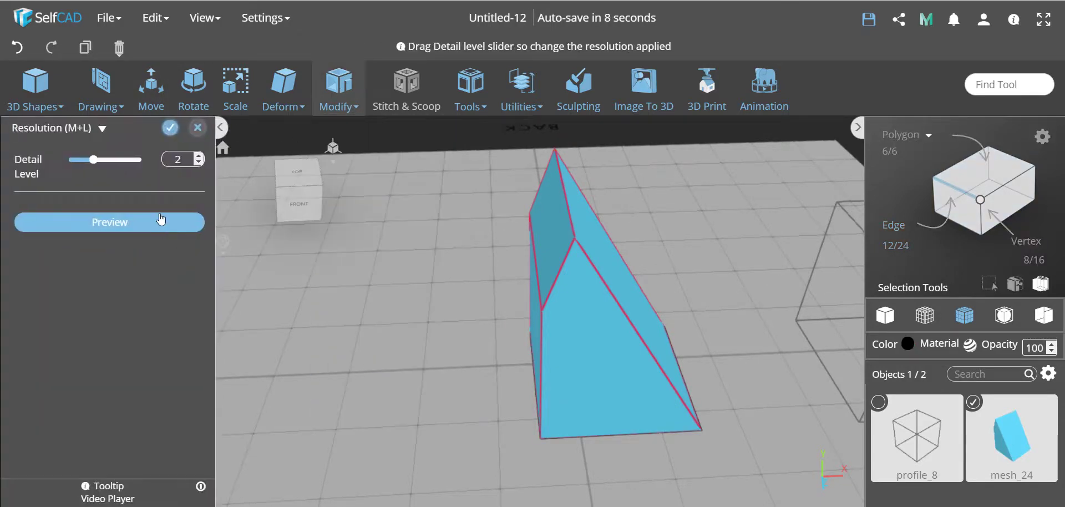
pyautogui.click(126, 222)
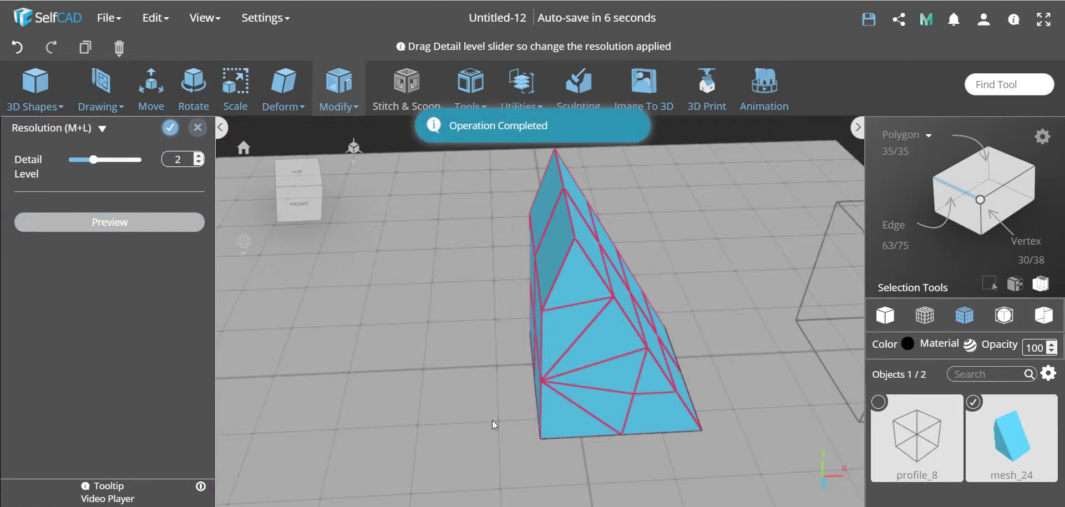
pyautogui.moveTo(449, 424); pyautogui.dragTo(598, 333)
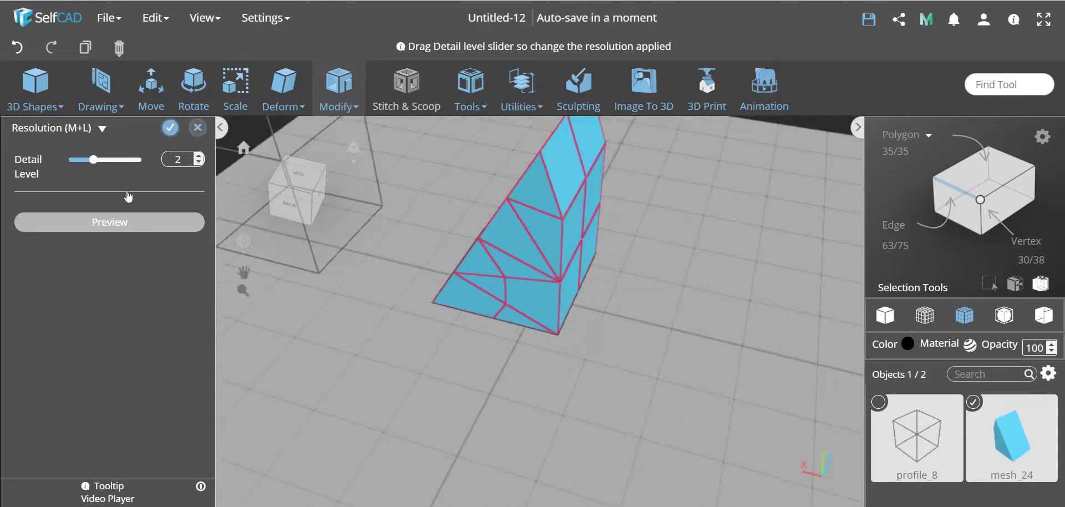
# - Raise the detail level to 5 and inspect the dense 1696-polygon grid
pyautogui.click(137, 161)
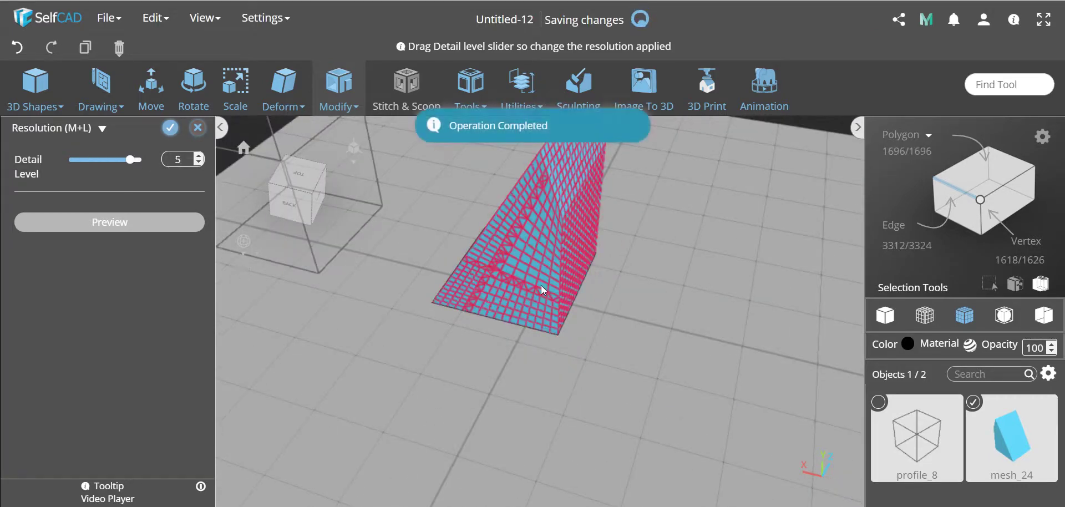
pyautogui.moveTo(540, 285); pyautogui.dragTo(533, 273)
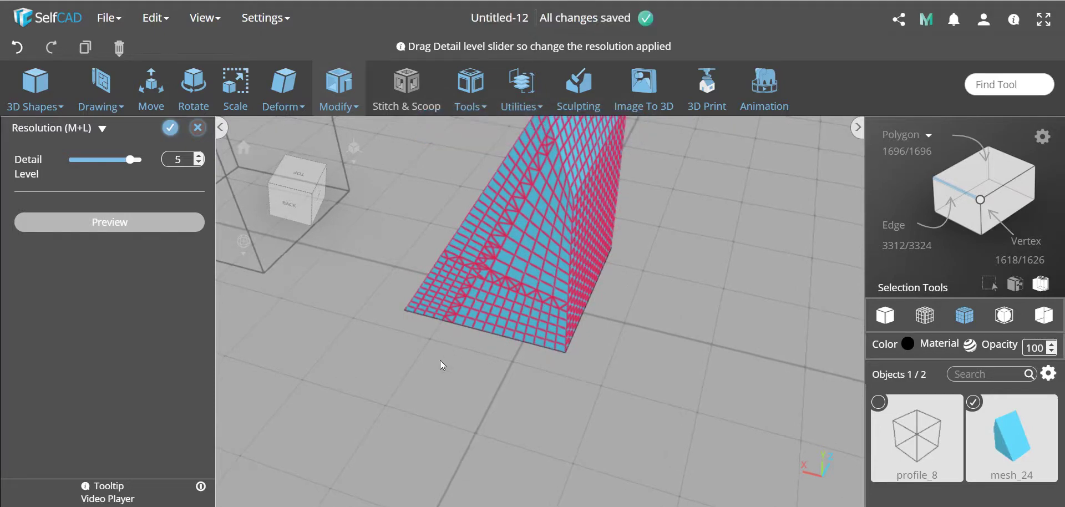
pyautogui.moveTo(473, 368); pyautogui.dragTo(414, 363)
pyautogui.scroll(5, 494, 224)
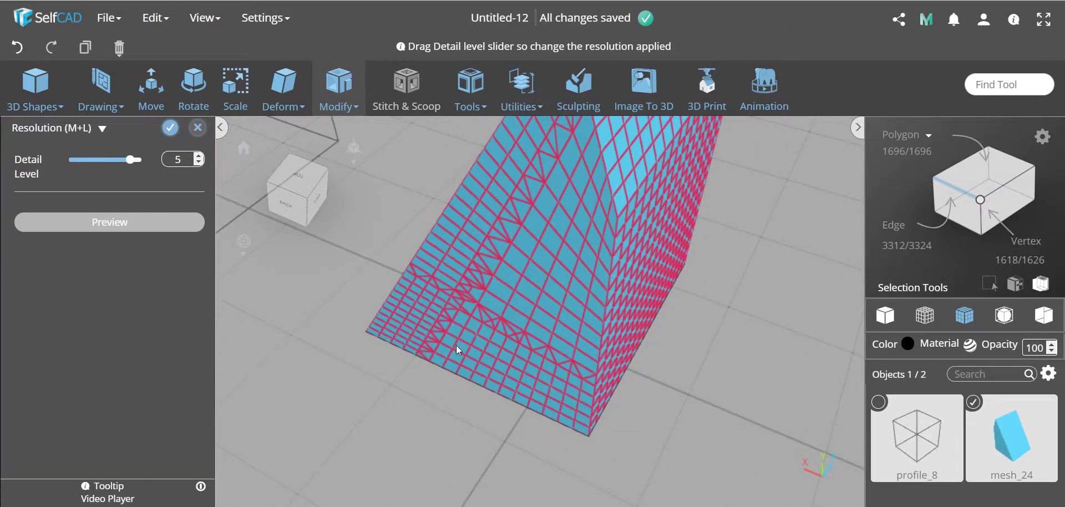
pyautogui.moveTo(690, 363)
pyautogui.mouseDown()
pyautogui.moveTo(633, 394)
pyautogui.moveTo(696, 404)
pyautogui.moveTo(727, 362)
pyautogui.moveTo(703, 373)
pyautogui.mouseUp()
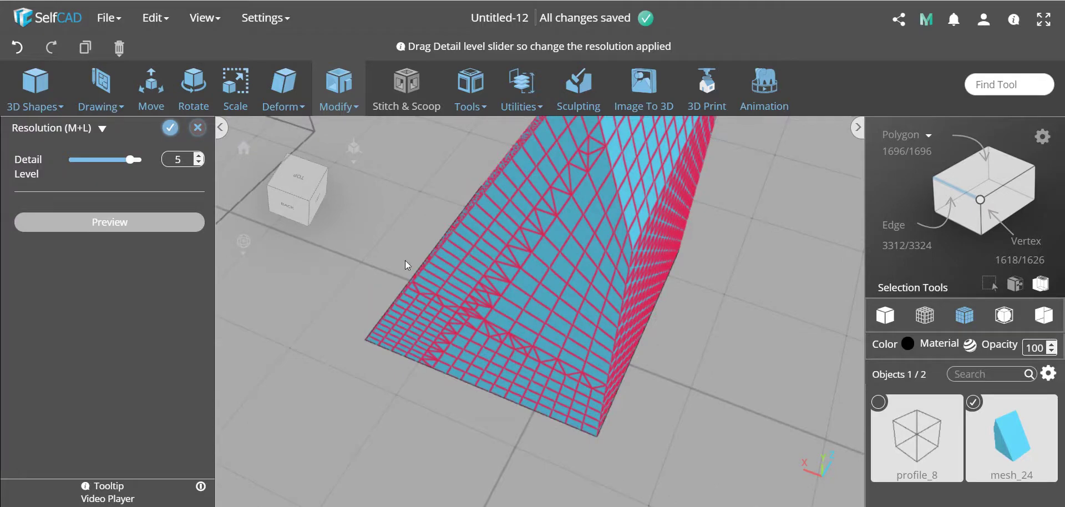
# - Discard the resolution preview and start Round Object with Linear subdivision enabled
pyautogui.click(198, 129)
pyautogui.click(518, 300)
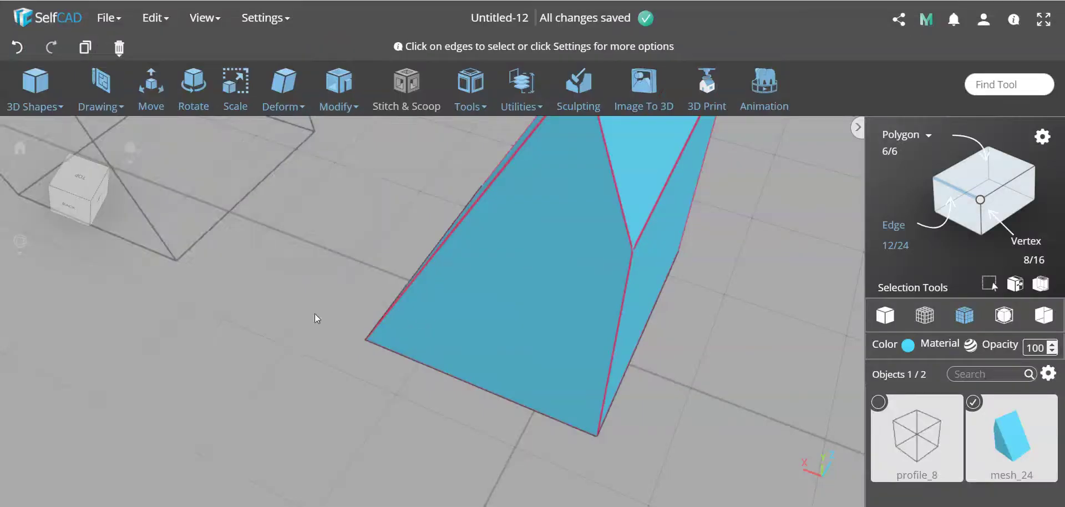
pyautogui.click(338, 97)
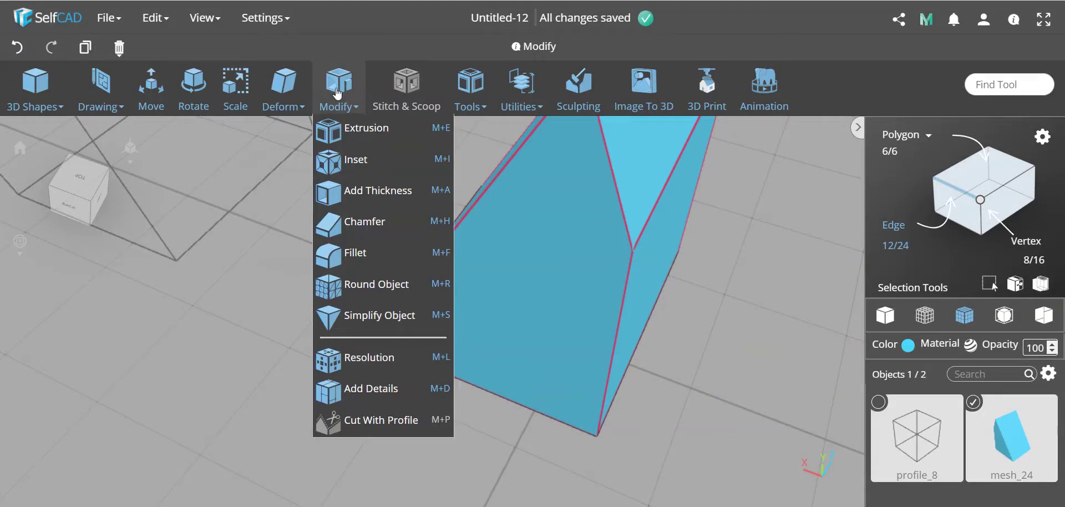
pyautogui.click(386, 284)
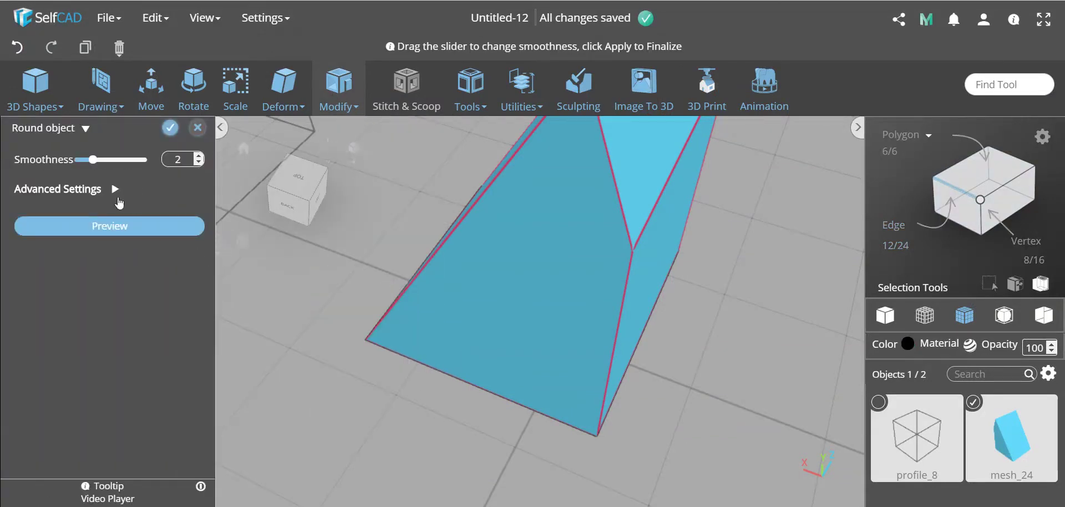
pyautogui.click(115, 189)
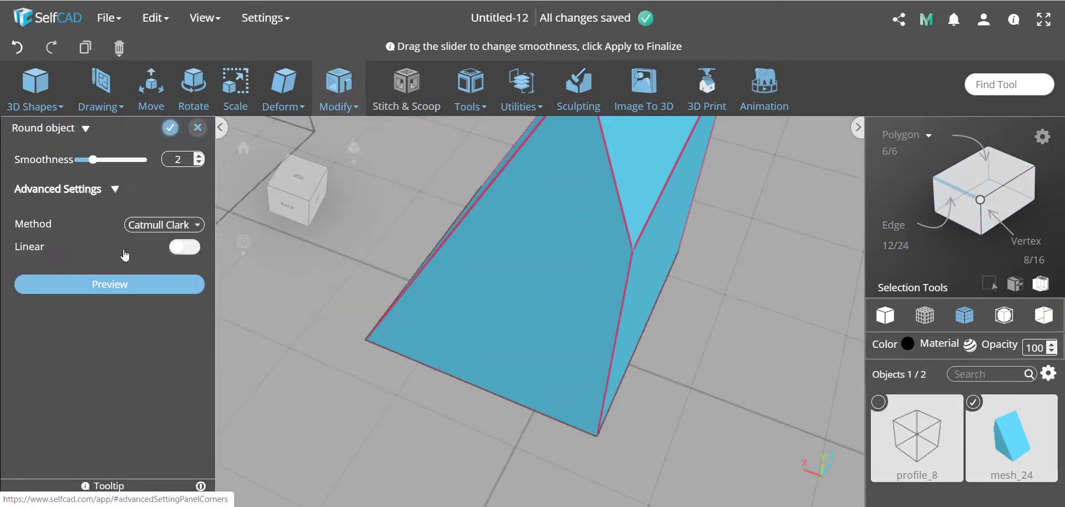
pyautogui.click(189, 248)
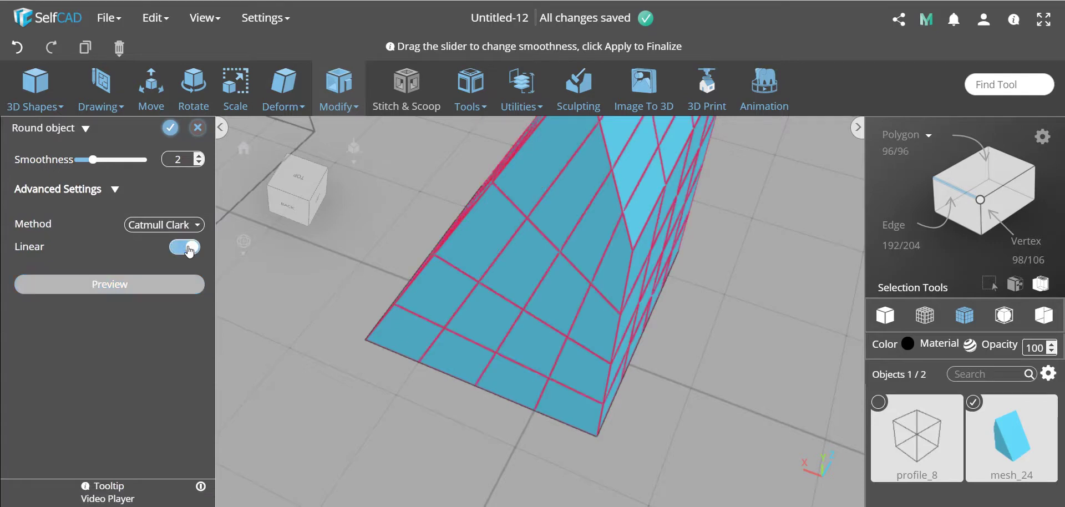
# - Raise smoothness to 5 and inspect the 6144-polygon linear grid from several angles
pyautogui.click(116, 160)
pyautogui.moveTo(121, 162); pyautogui.dragTo(142, 161)
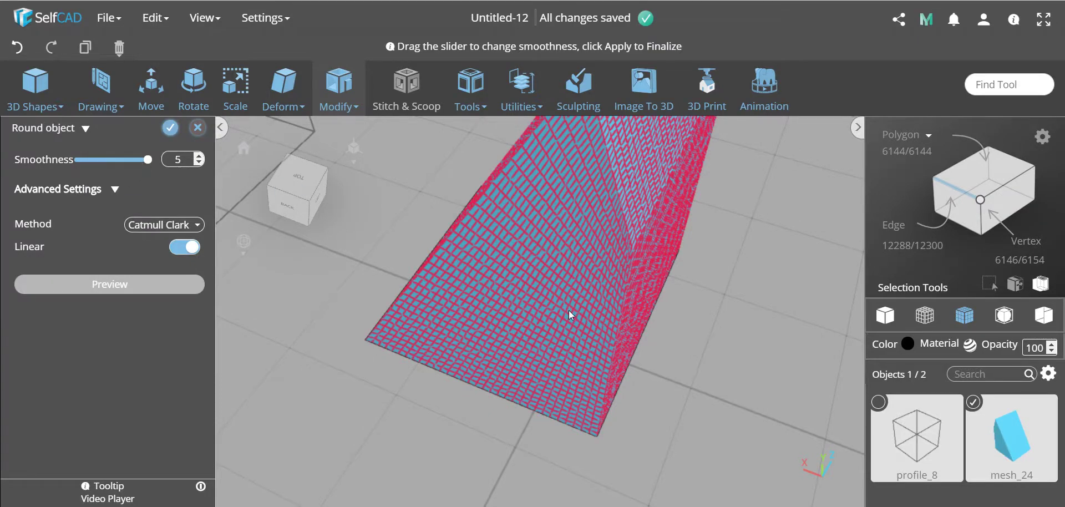
pyautogui.scroll(3, 567, 311)
pyautogui.scroll(-2, 567, 310)
pyautogui.moveTo(436, 407); pyautogui.dragTo(550, 274)
pyautogui.scroll(5, 571, 256)
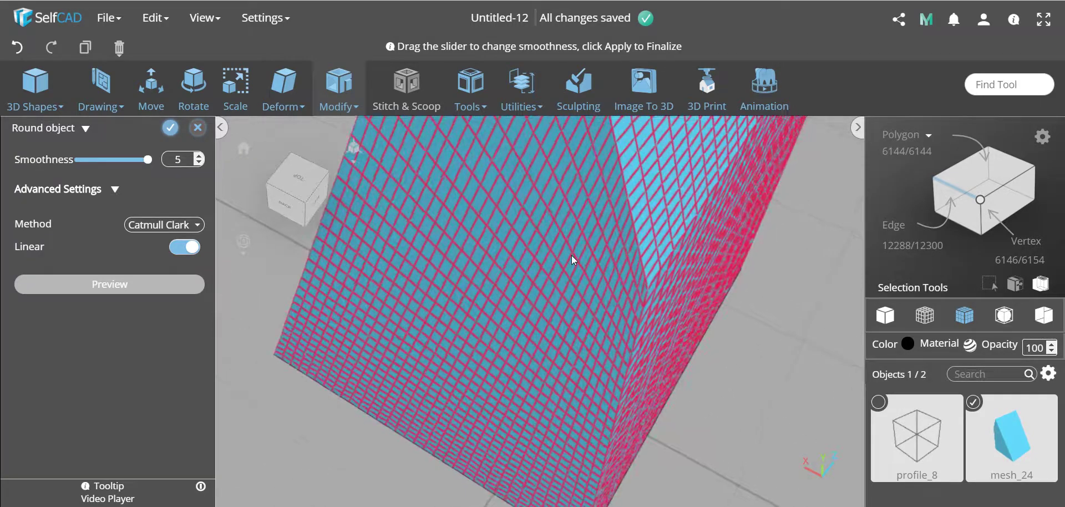
pyautogui.scroll(5, 645, 295)
pyautogui.scroll(-8, 644, 294)
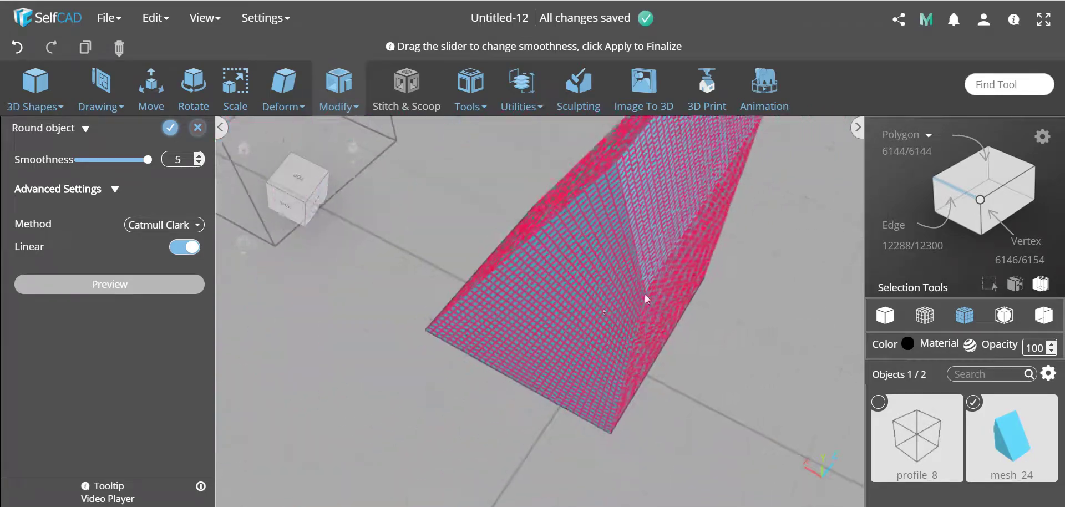
pyautogui.moveTo(458, 404)
pyautogui.mouseDown()
pyautogui.moveTo(625, 445)
pyautogui.moveTo(421, 376)
pyautogui.moveTo(326, 387)
pyautogui.moveTo(367, 404)
pyautogui.moveTo(461, 403)
pyautogui.moveTo(451, 404)
pyautogui.mouseUp()
pyautogui.scroll(10, 638, 263)
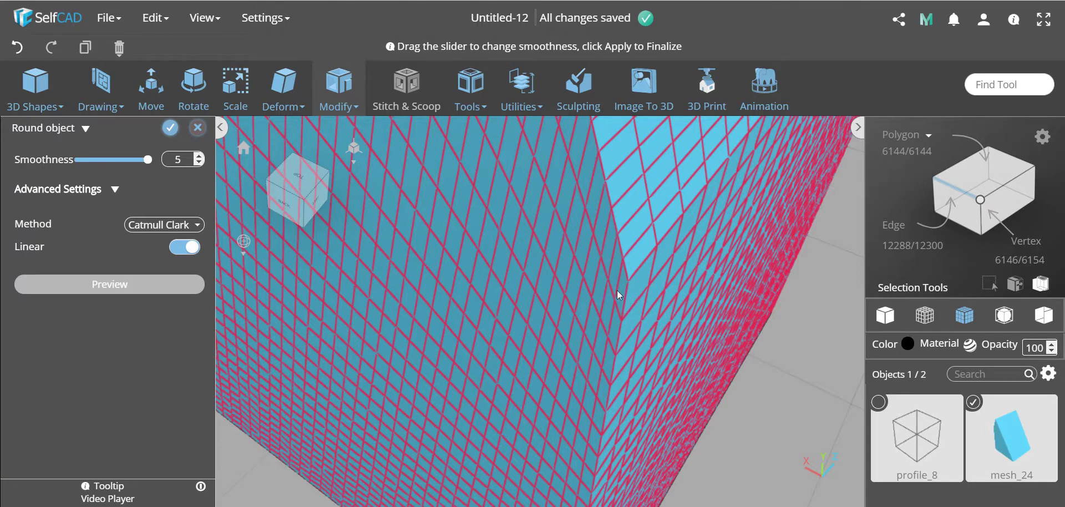
# - Apply the linear rounding, then round again at smoothness 3 to reach 393,216 polygons
pyautogui.click(168, 127)
pyautogui.click(338, 92)
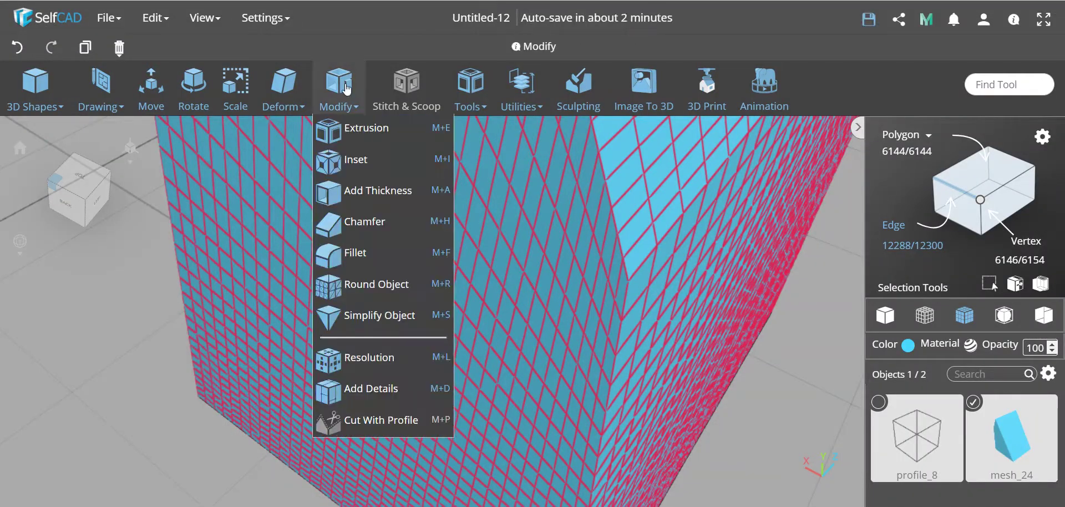
pyautogui.click(380, 280)
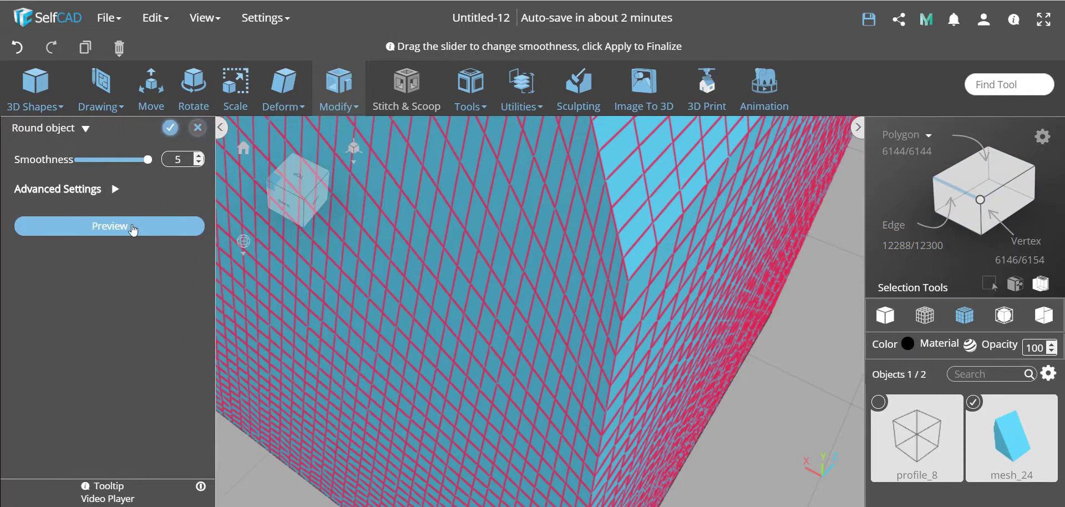
pyautogui.click(133, 232)
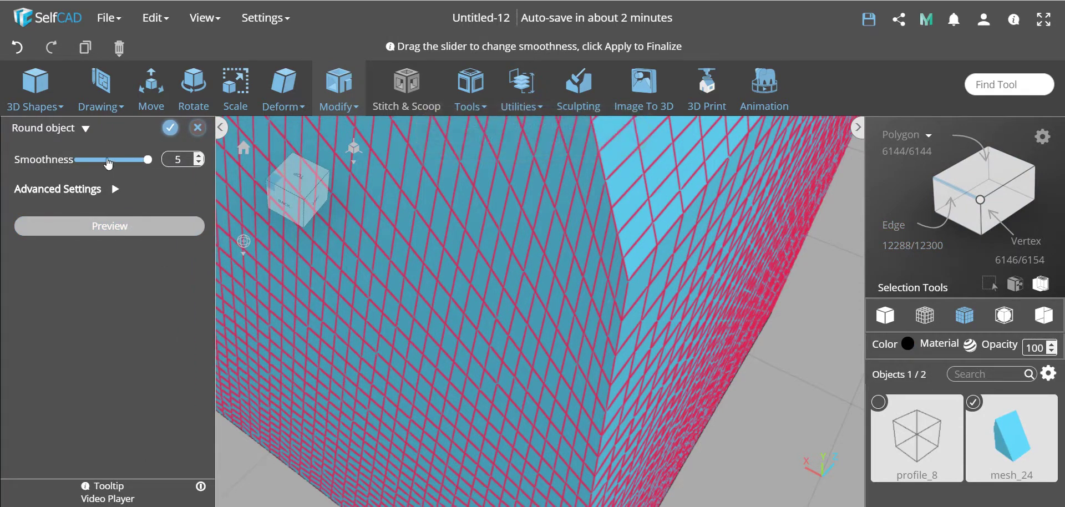
pyautogui.click(111, 160)
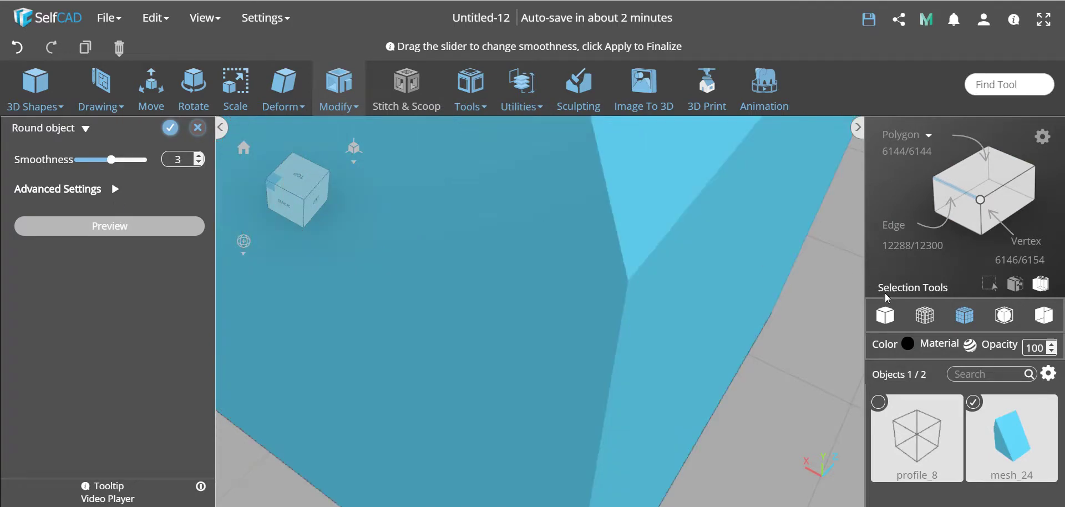
pyautogui.click(170, 129)
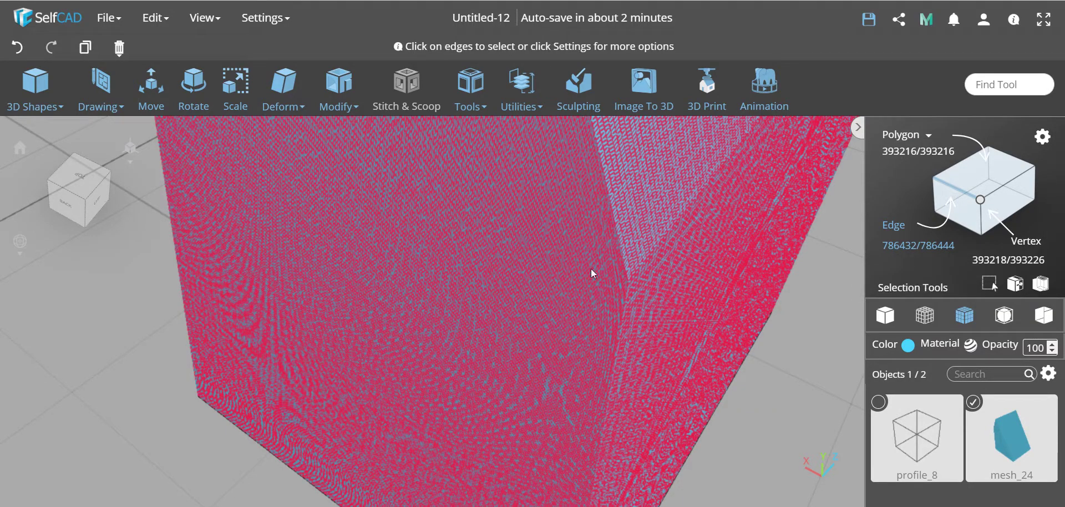
pyautogui.scroll(3, 591, 268)
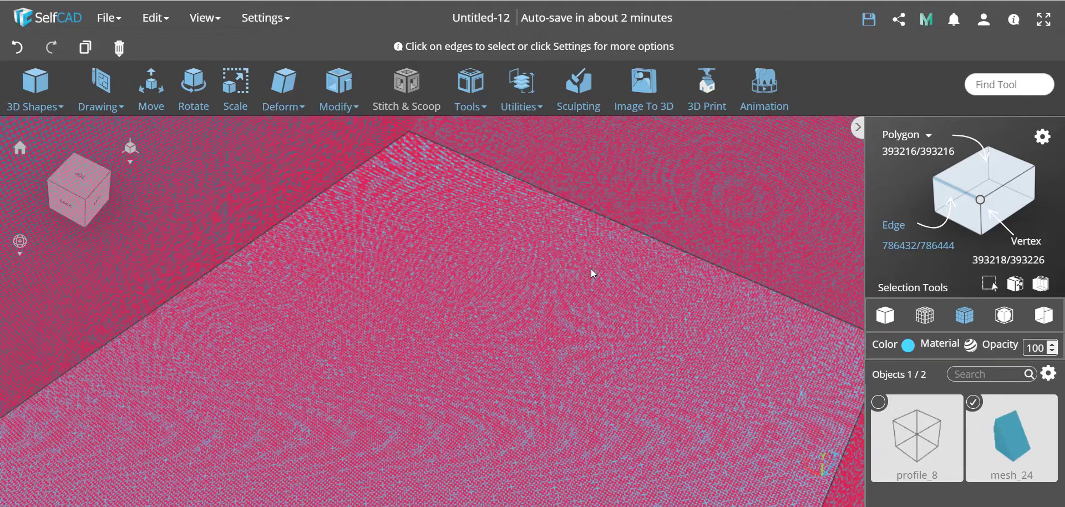
pyautogui.scroll(-3, 591, 269)
pyautogui.scroll(5, 591, 268)
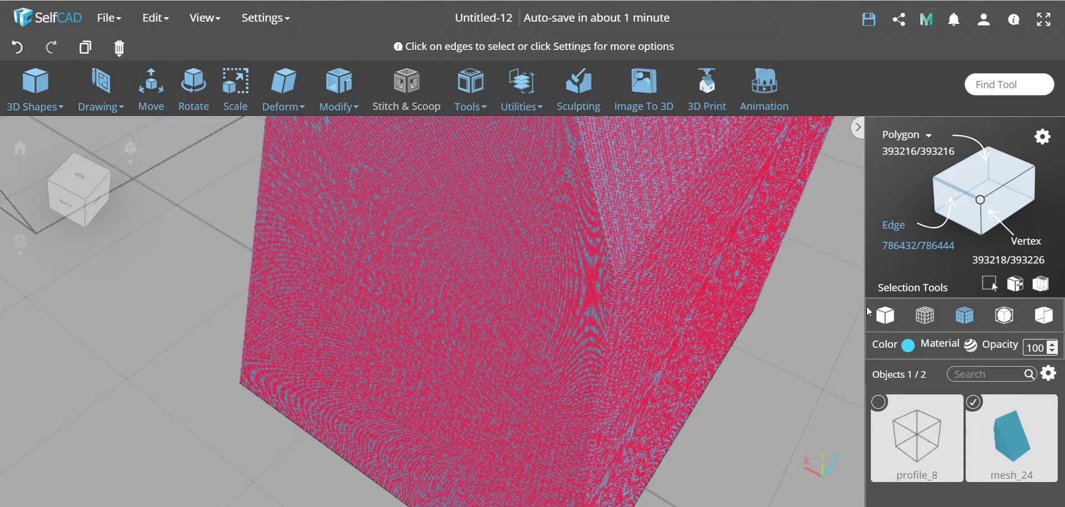
pyautogui.click(885, 317)
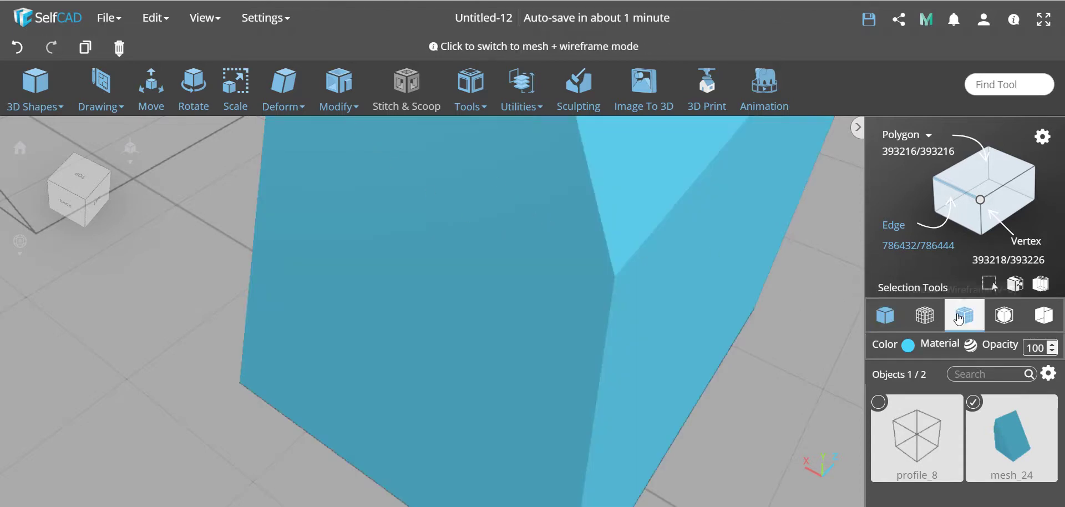
pyautogui.click(958, 318)
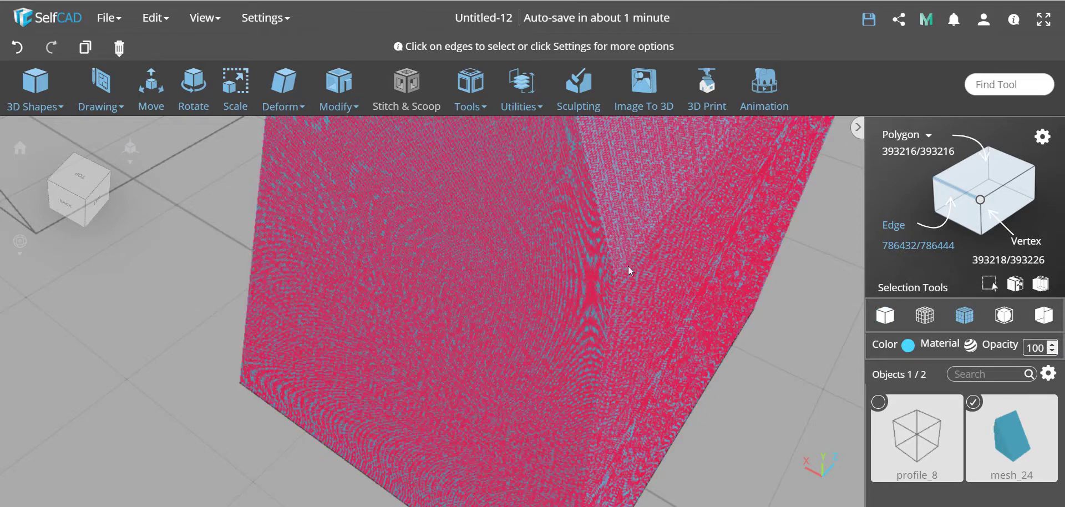